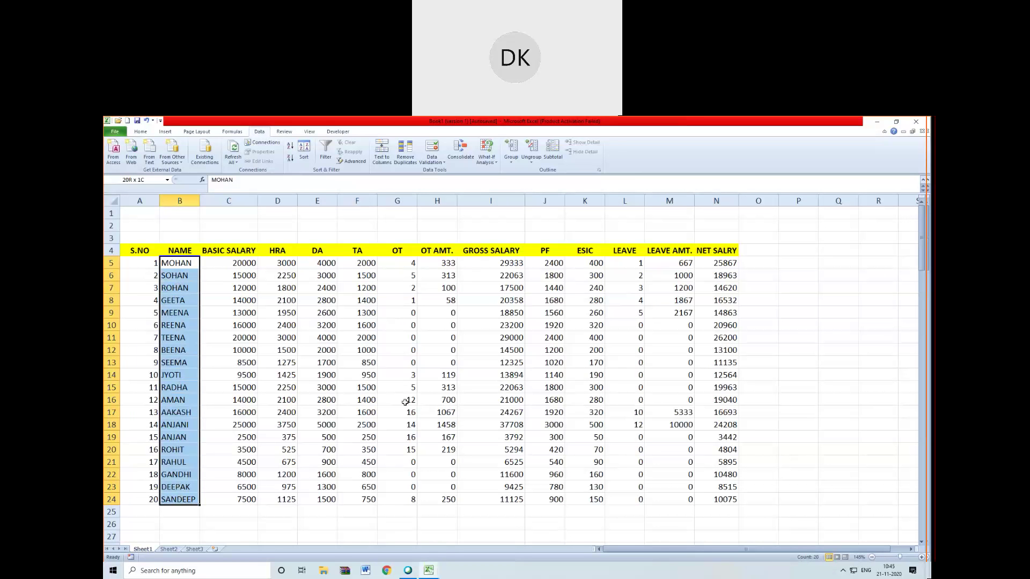
- Try sorting only the NAME column A to Z with the current selection, then undo that sort
{"action": "left_click", "coordinate": [290, 148]}
{"action": "left_click", "coordinate": [526, 348]}
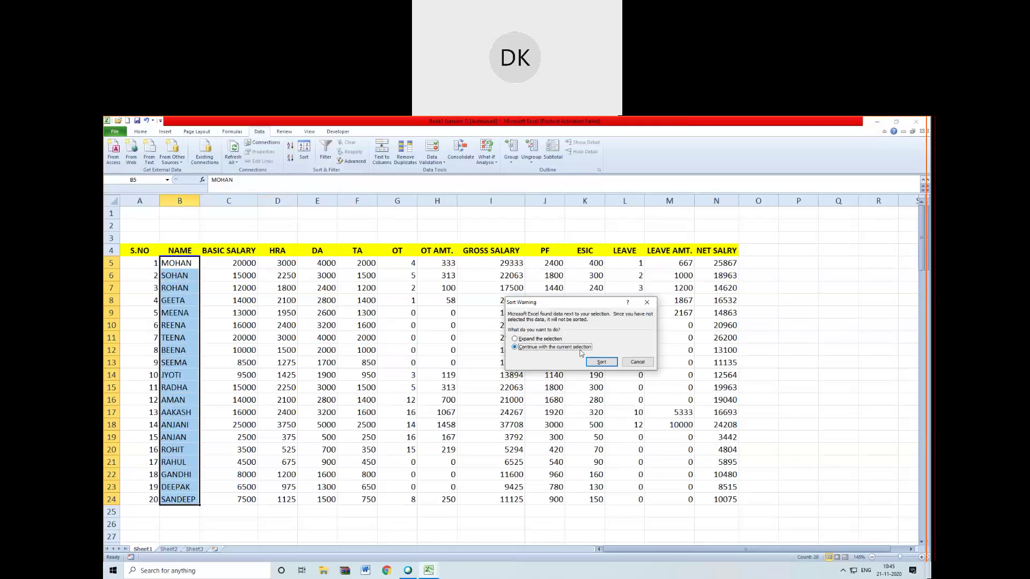
{"action": "left_click", "coordinate": [602, 363]}
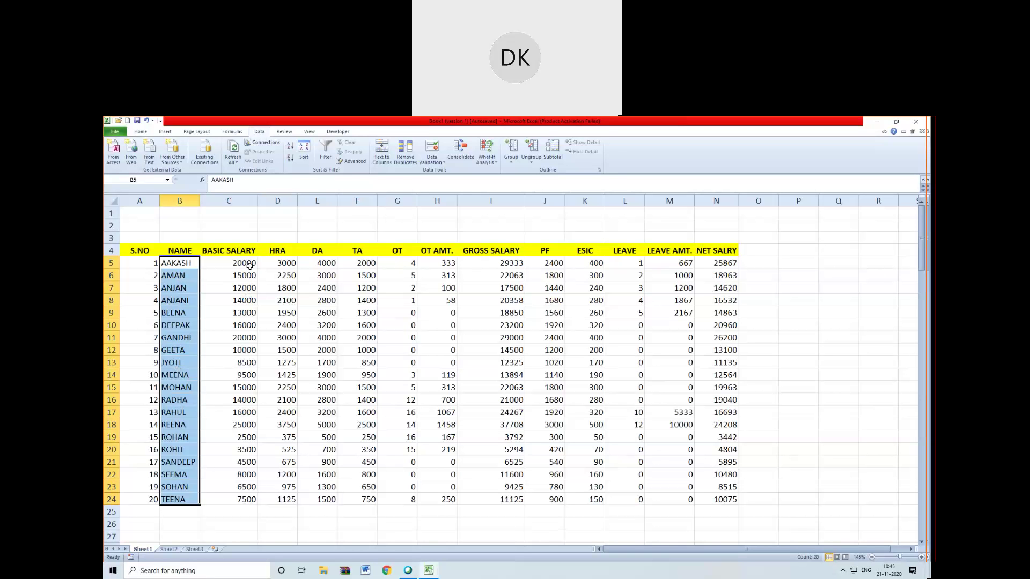
{"action": "key", "text": "ctrl+z"}
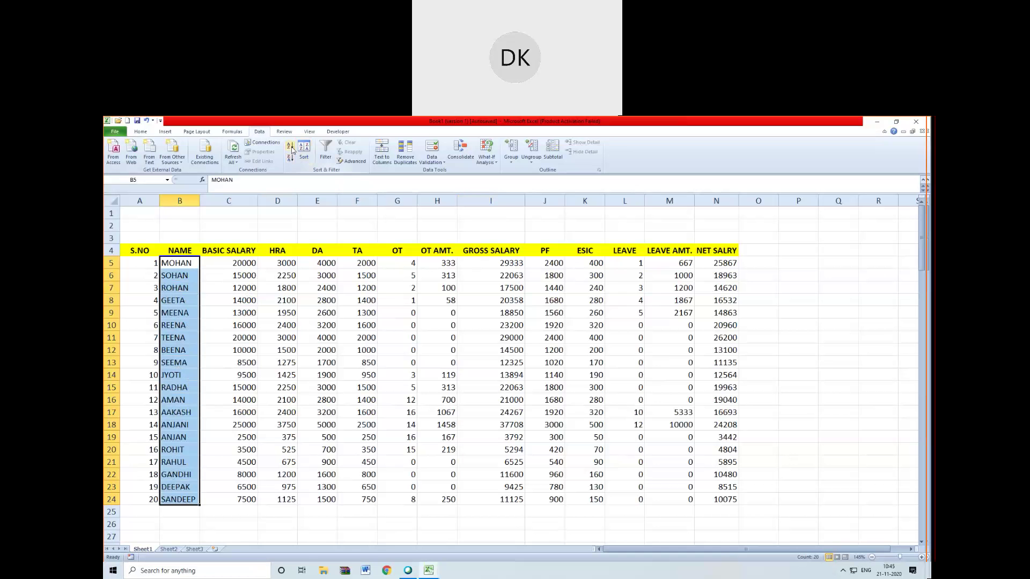
- Sort the whole salary table by NAME from A to Z, expanding the selection to the adjacent columns
{"action": "left_click", "coordinate": [291, 150]}
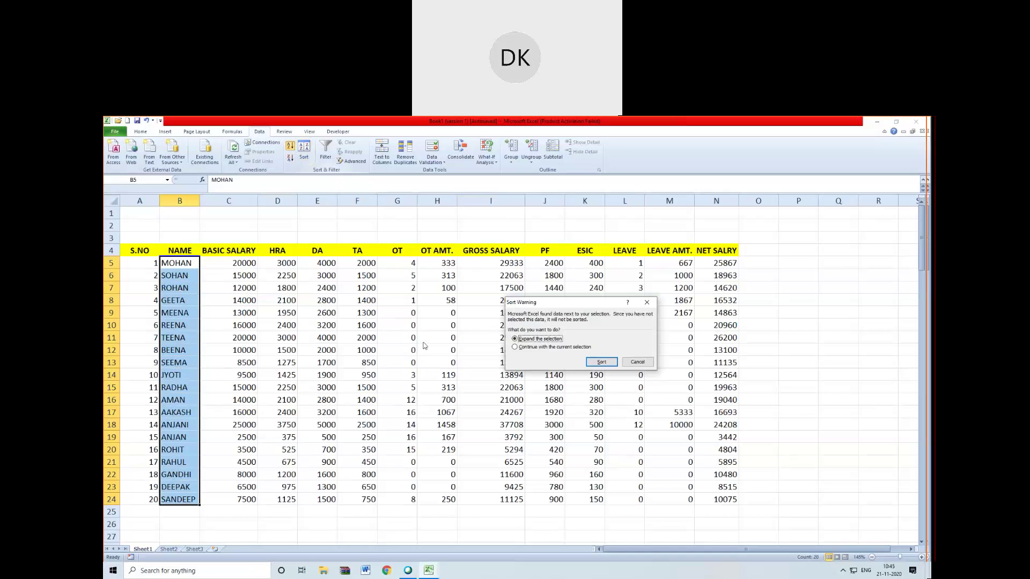
{"action": "left_click", "coordinate": [601, 362]}
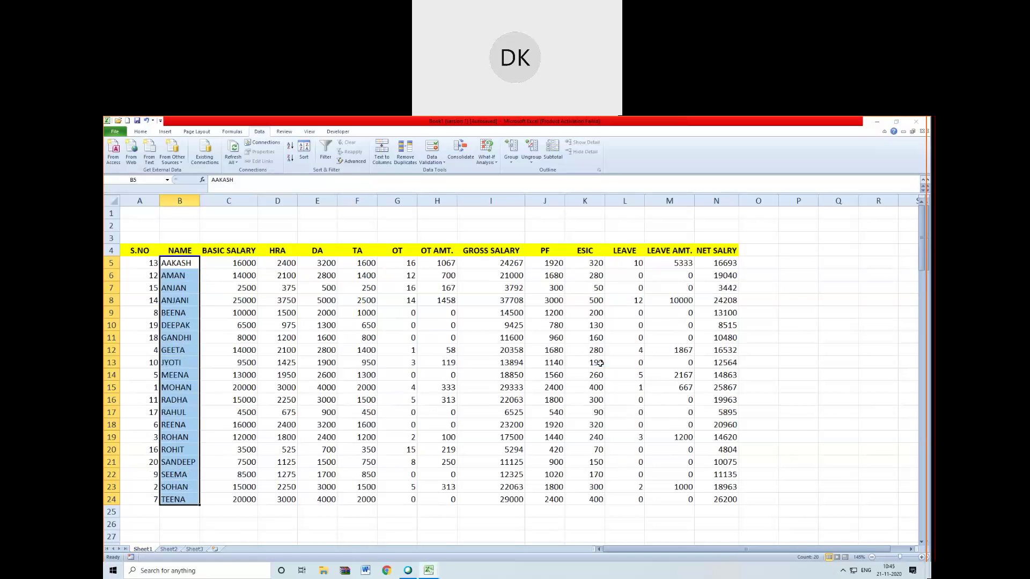
{"action": "left_click", "coordinate": [249, 268]}
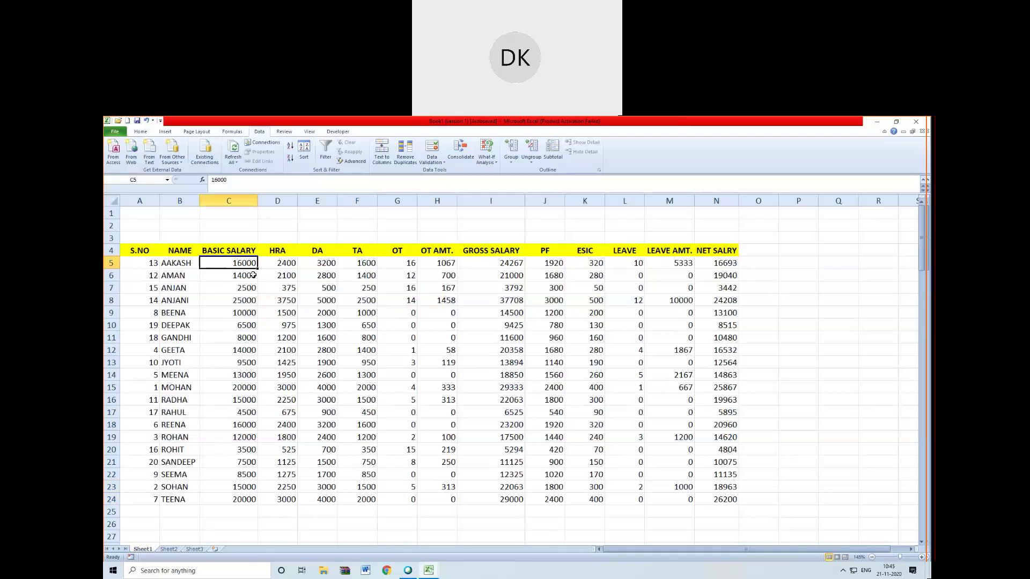
- Renumber the S.NO column from 1 to 20 by entering 1 in A5 and filling the series to A24
{"action": "left_click", "coordinate": [149, 264]}
{"action": "type", "text": "1"}
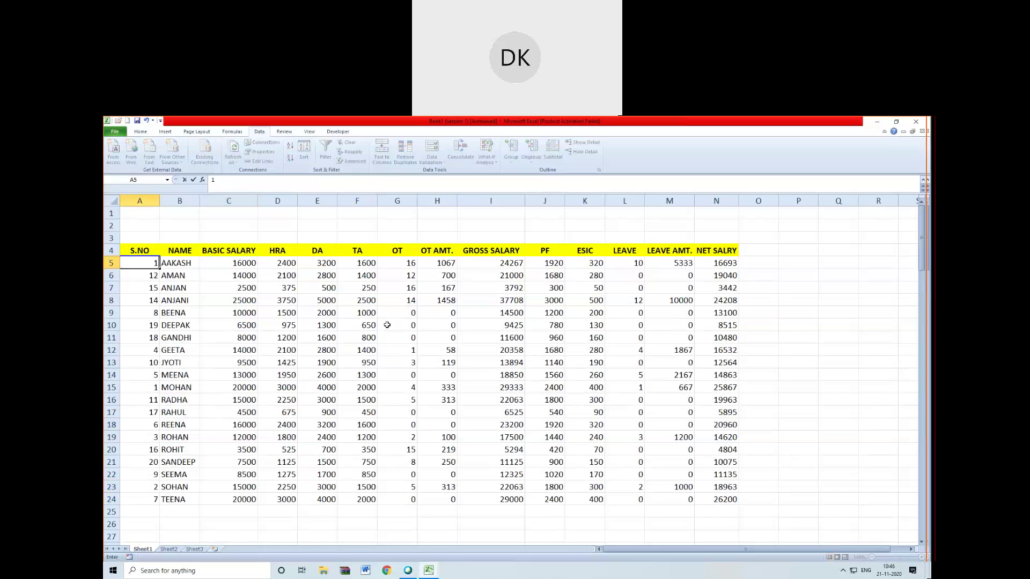
{"action": "left_click", "coordinate": [147, 289]}
{"action": "left_click", "coordinate": [144, 264]}
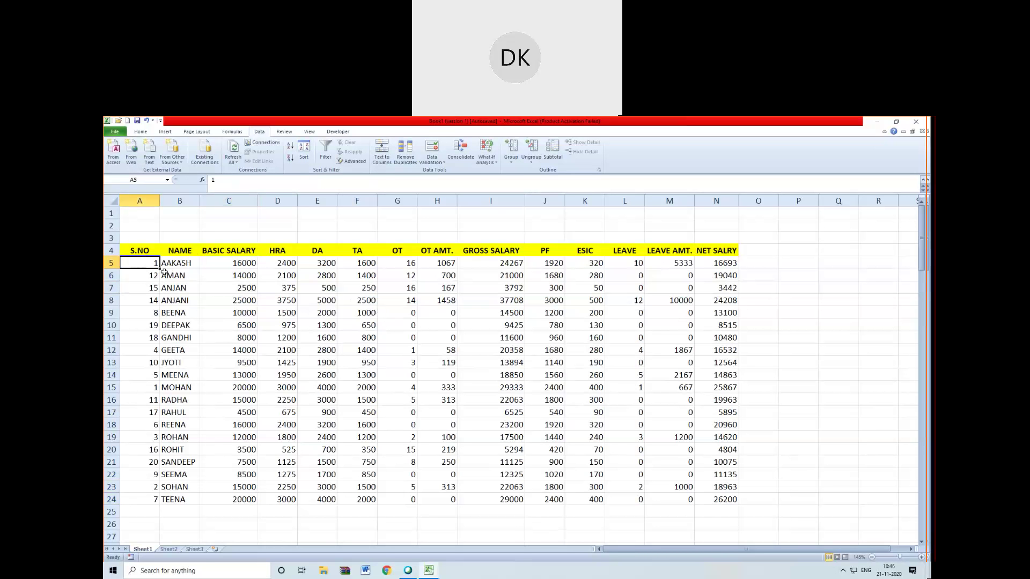
{"action": "left_click_drag", "start_coordinate": [161, 268], "coordinate": [155, 508]}
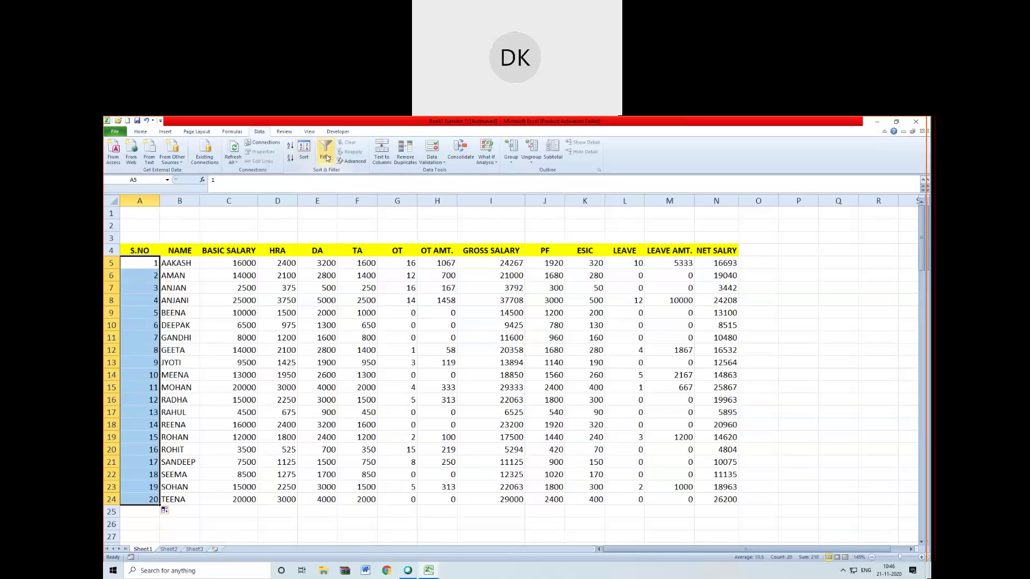
- Turn on filtering for the table headers and filter NAME to only the employees with S.NO 3 and 7
{"action": "left_click", "coordinate": [185, 251]}
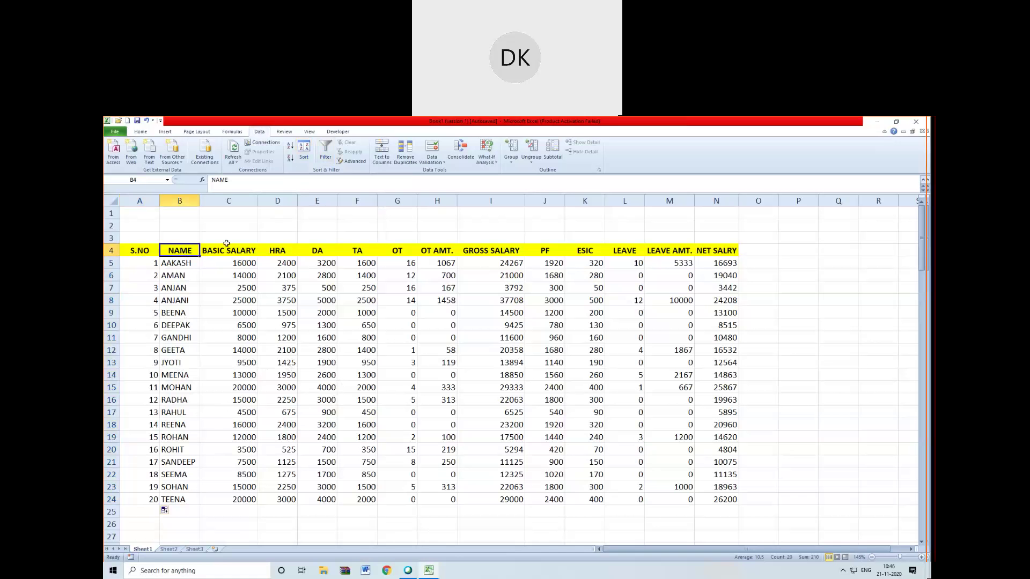
{"action": "left_click", "coordinate": [326, 152]}
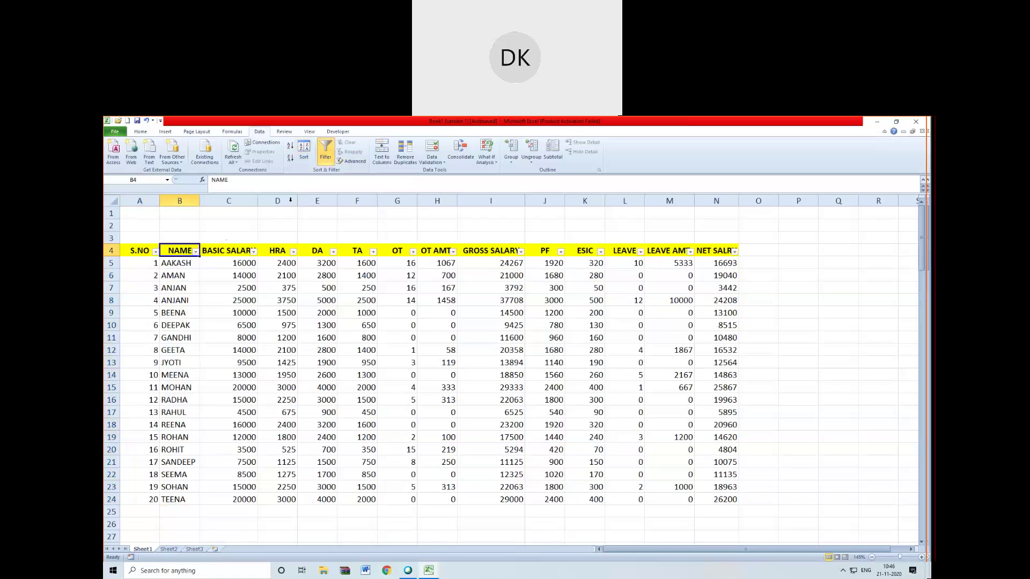
{"action": "left_click", "coordinate": [196, 251]}
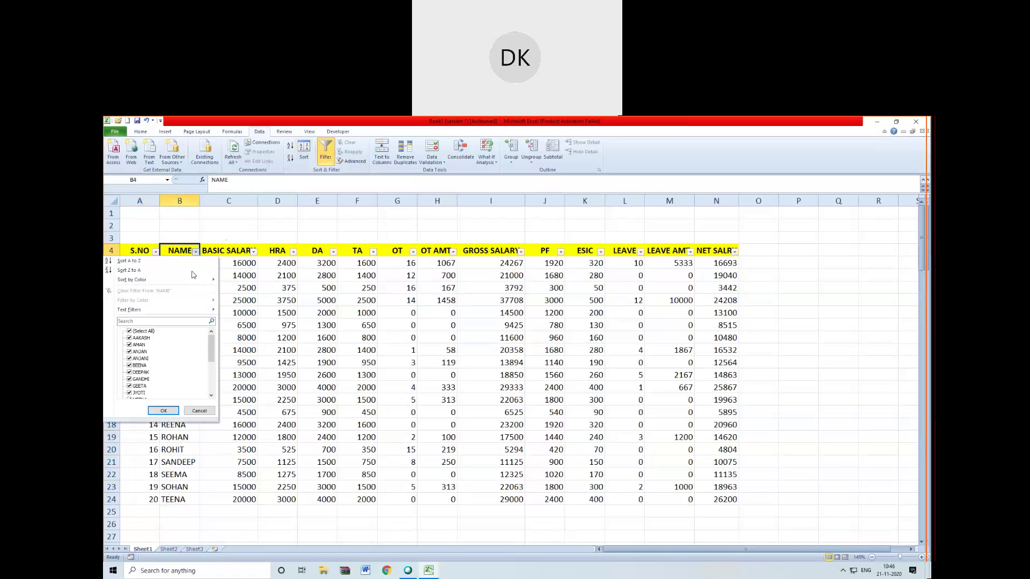
{"action": "left_click", "coordinate": [129, 332]}
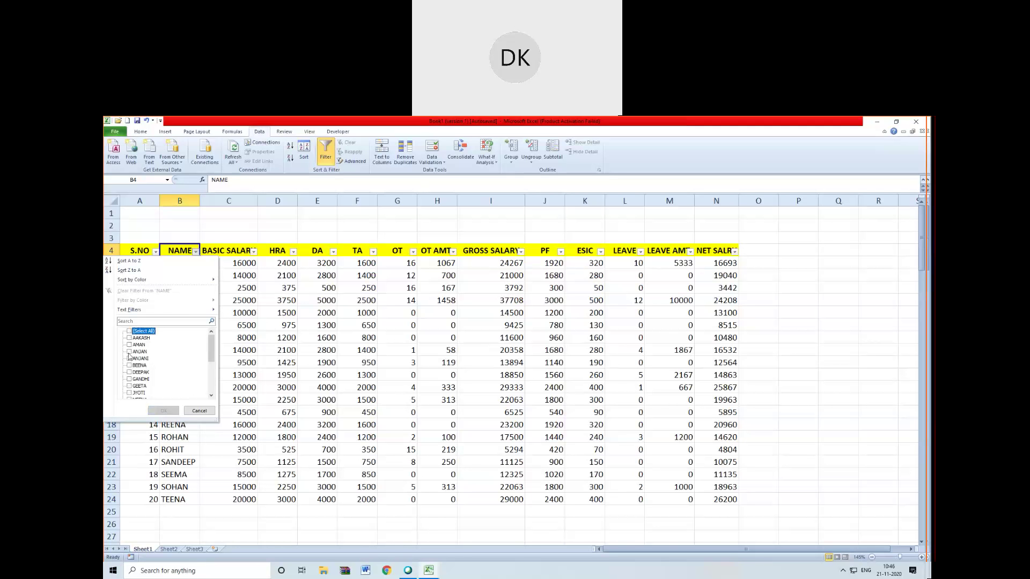
{"action": "left_click", "coordinate": [129, 352]}
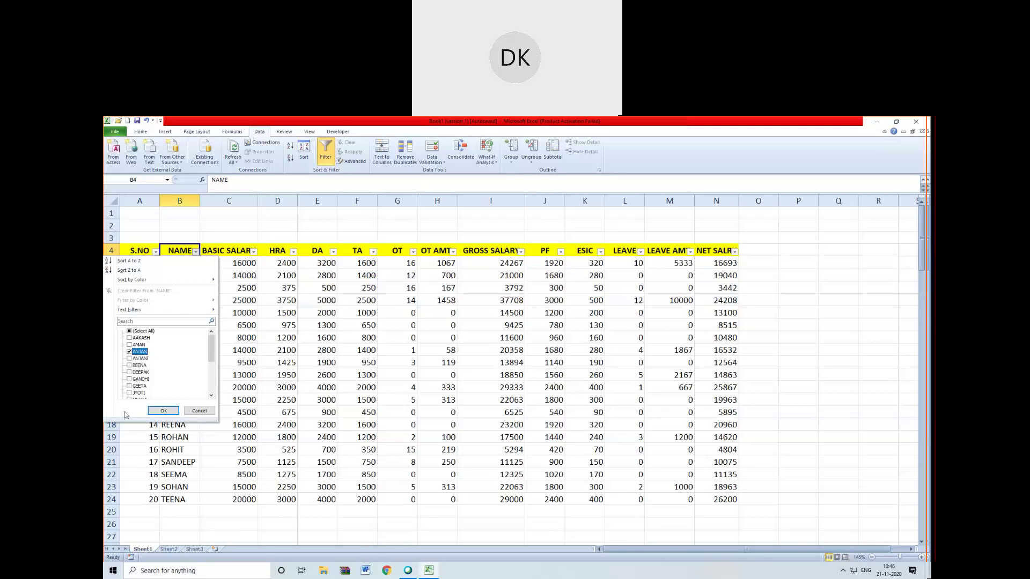
{"action": "left_click", "coordinate": [129, 380]}
{"action": "left_click", "coordinate": [163, 411]}
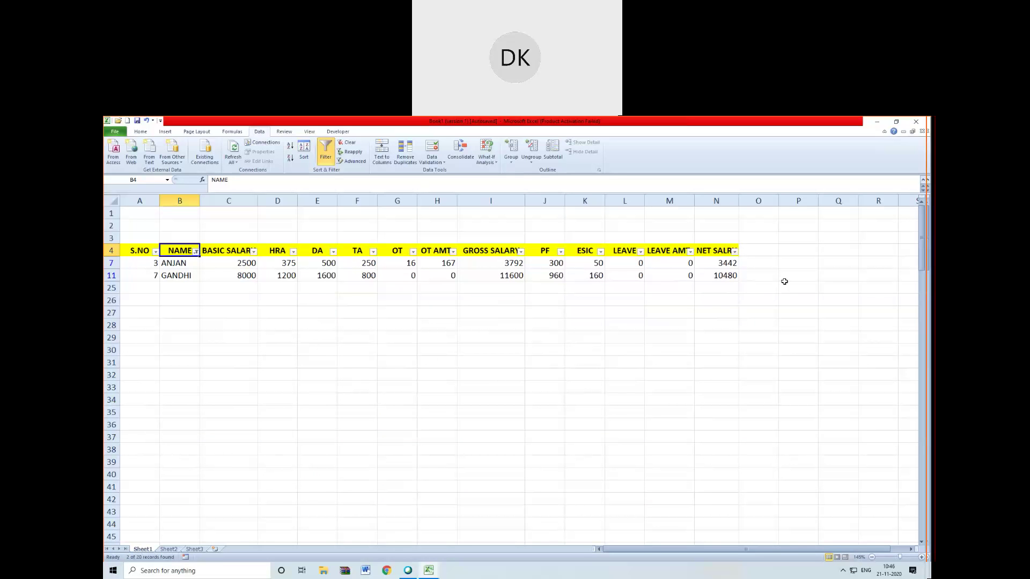
- Select all names again in the NAME filter and turn filtering off for the table
{"action": "left_click", "coordinate": [196, 252]}
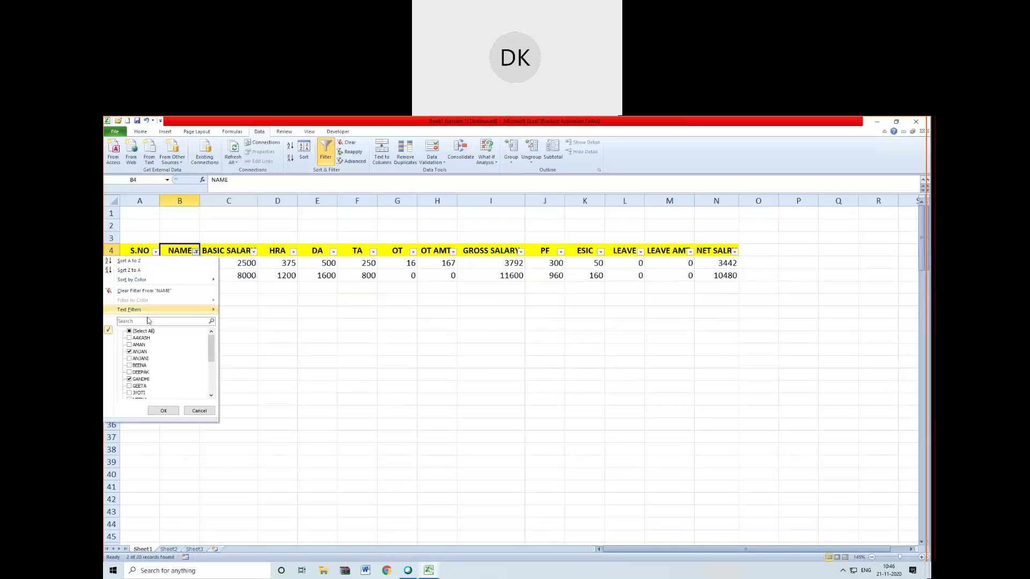
{"action": "left_click", "coordinate": [130, 332]}
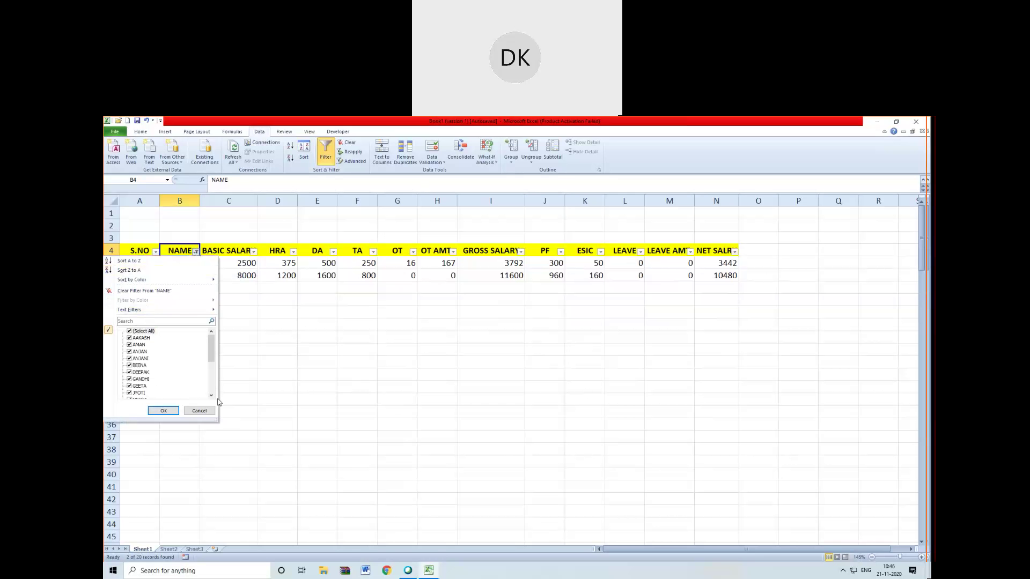
{"action": "left_click", "coordinate": [164, 411]}
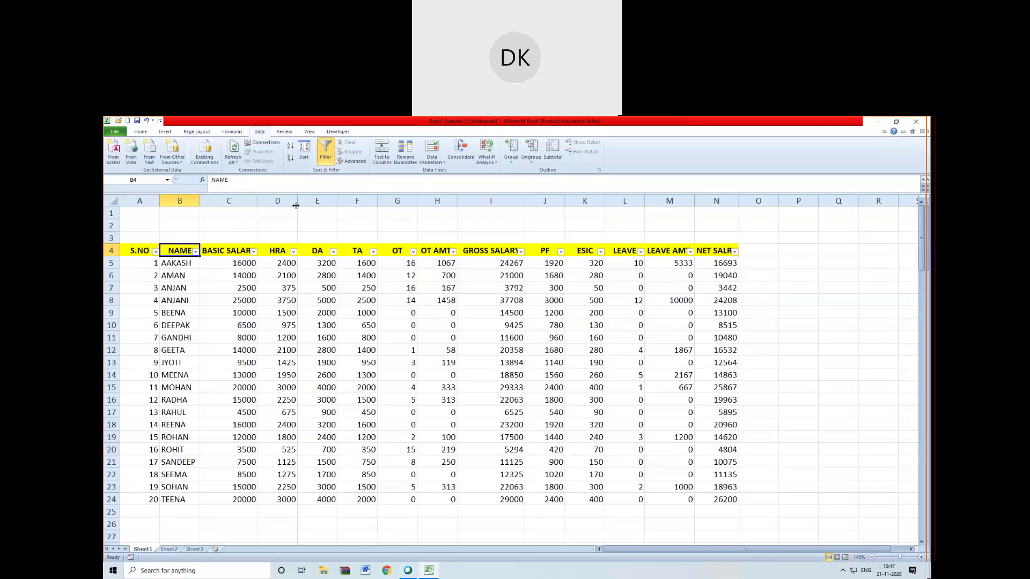
{"action": "left_click", "coordinate": [326, 151]}
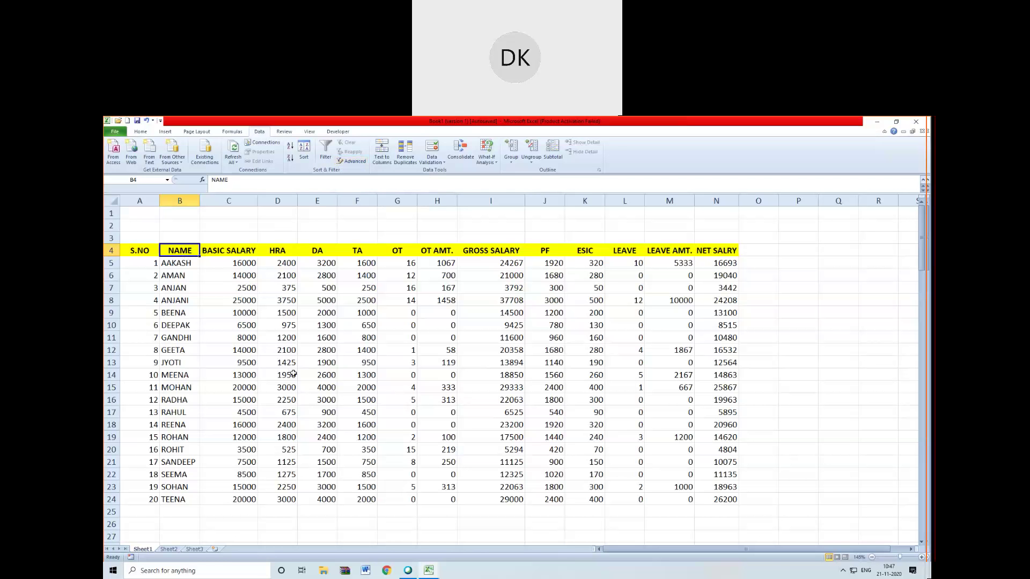
- Copy the header row A4:N4 from Sheet1 to A8 on Sheet2 and autofit the BASIC SALARY column
{"action": "scroll", "coordinate": [271, 385], "scroll_direction": "down", "scroll_amount": 2}
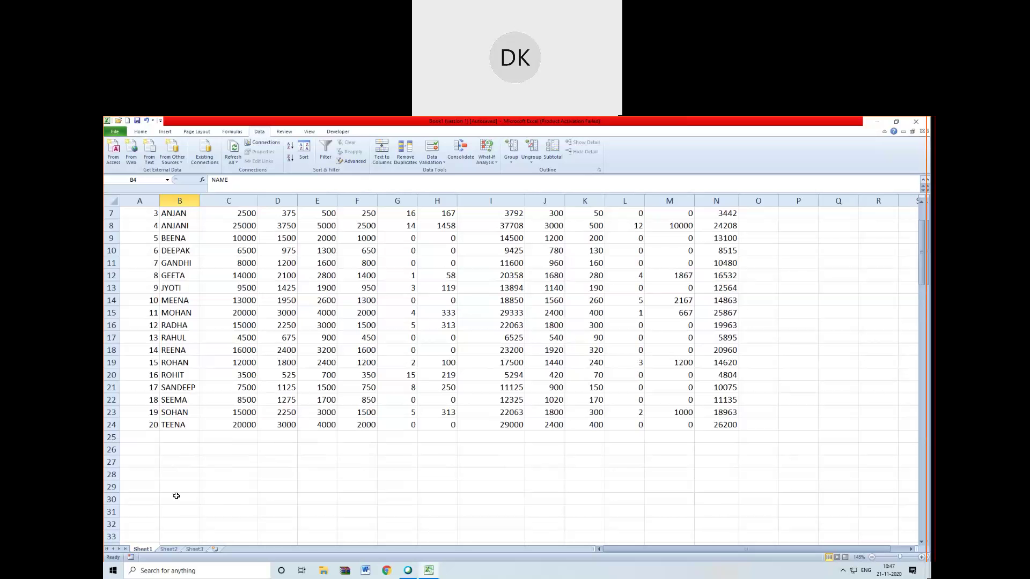
{"action": "scroll", "coordinate": [268, 491], "scroll_direction": "up", "scroll_amount": 2}
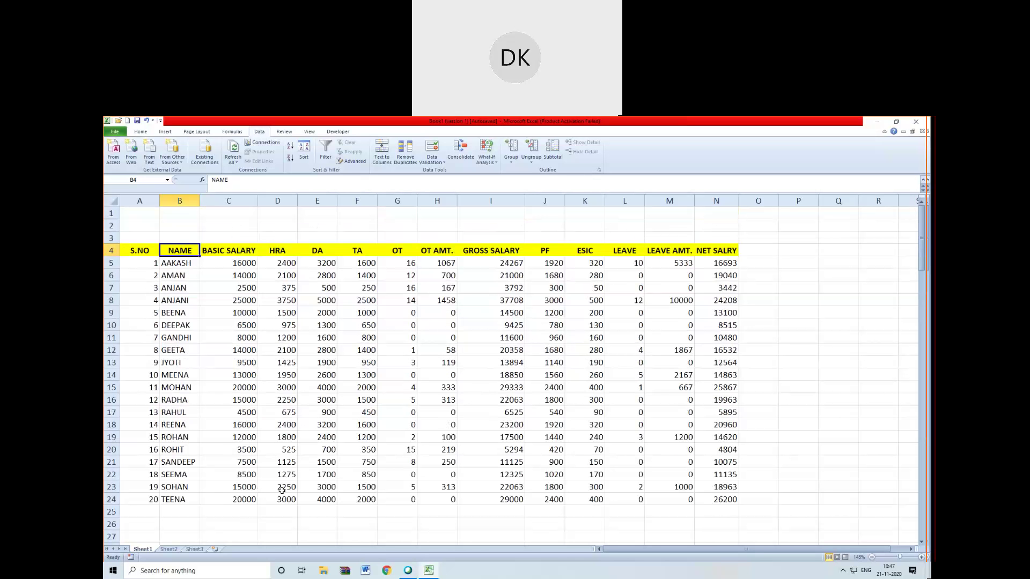
{"action": "left_click", "coordinate": [133, 251]}
{"action": "left_click_drag", "start_coordinate": [134, 250], "coordinate": [719, 250]}
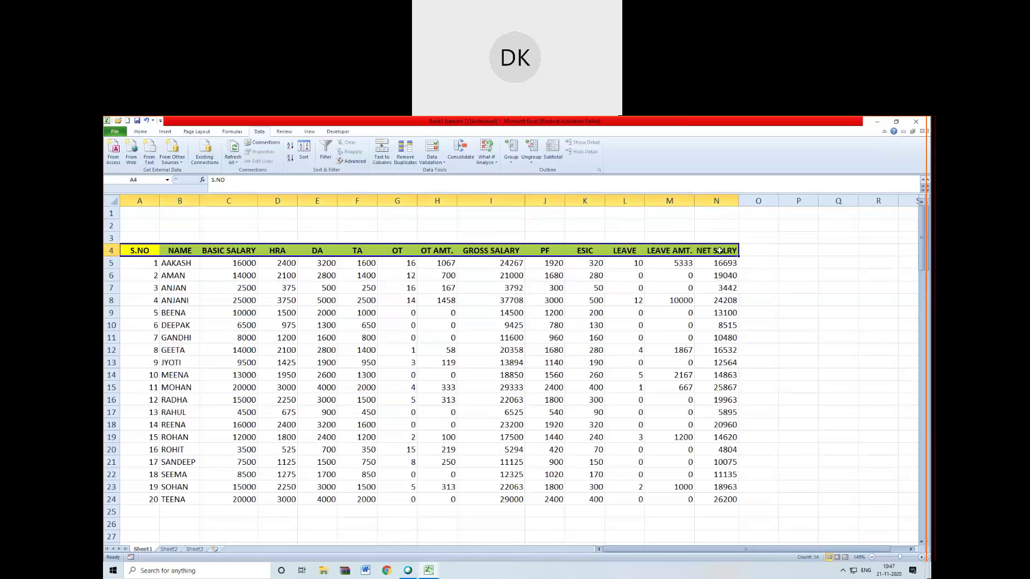
{"action": "key", "text": "ctrl+c"}
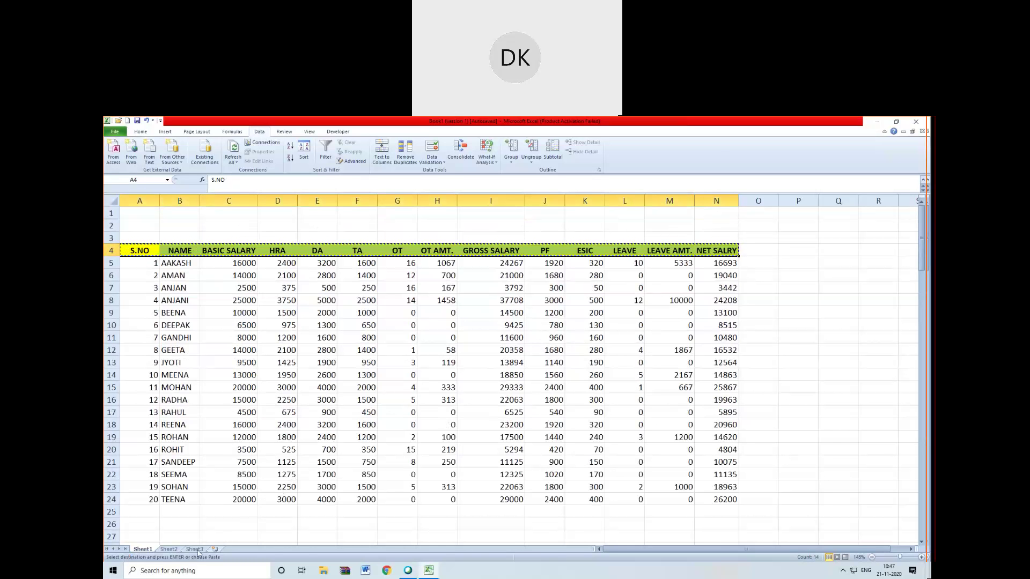
{"action": "left_click", "coordinate": [168, 549]}
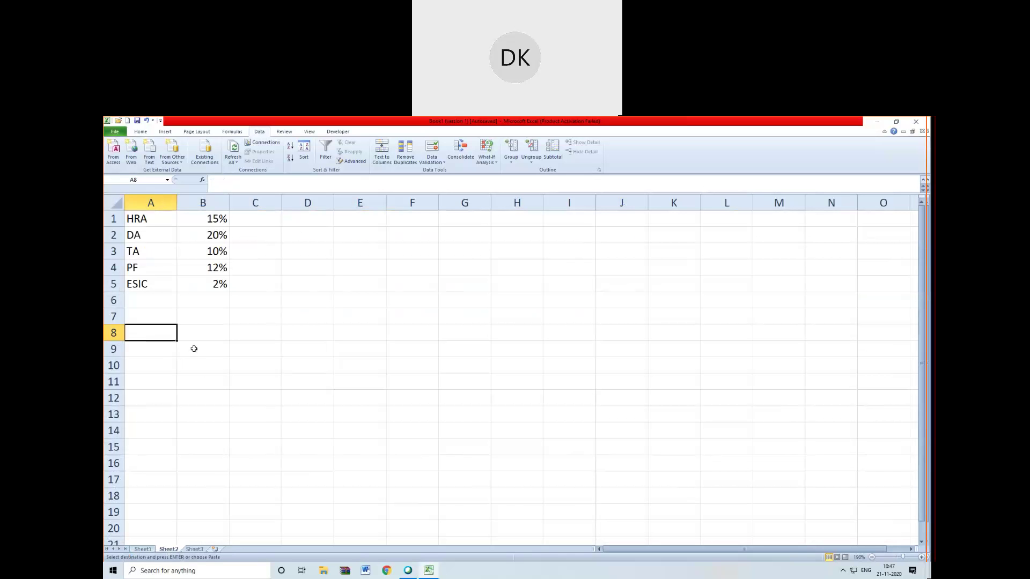
{"action": "key", "text": "ctrl+v"}
{"action": "left_click", "coordinate": [232, 382]}
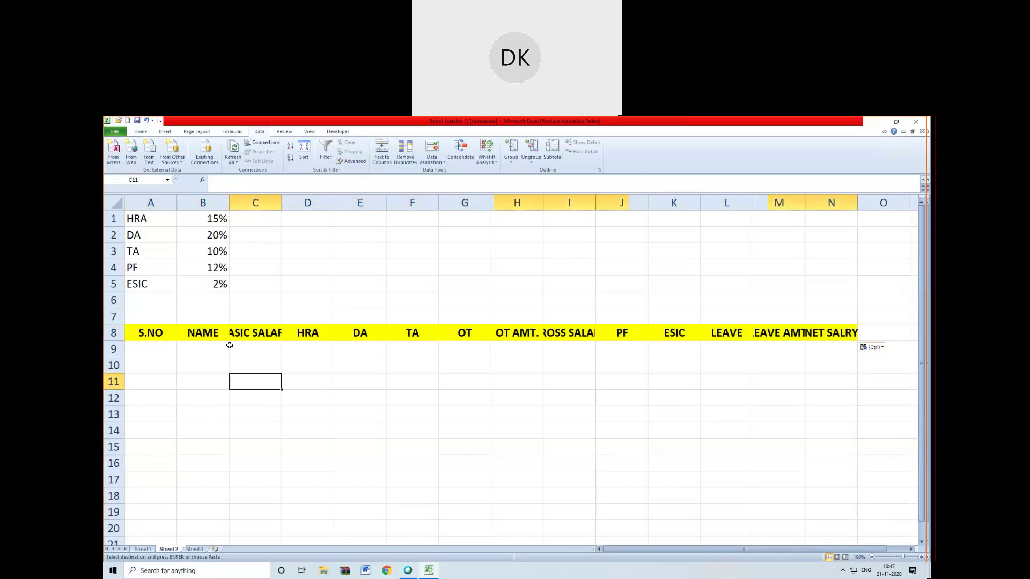
{"action": "double_click", "coordinate": [283, 202]}
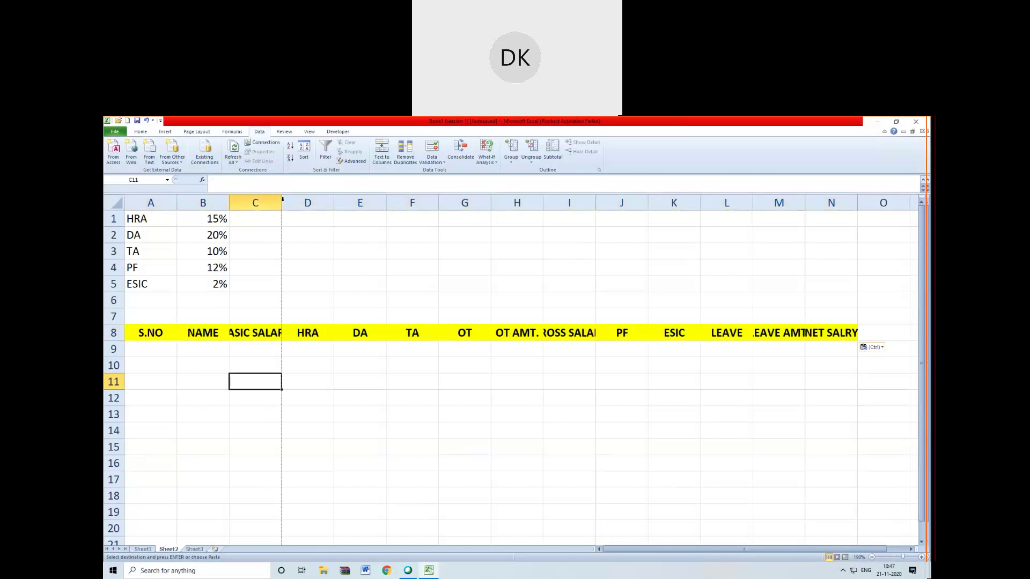
- Copy the three employee names in Sheet1 B10:B12 to Sheet2 starting at B9, under the NAME header
{"action": "left_click", "coordinate": [199, 349]}
{"action": "left_click", "coordinate": [144, 549]}
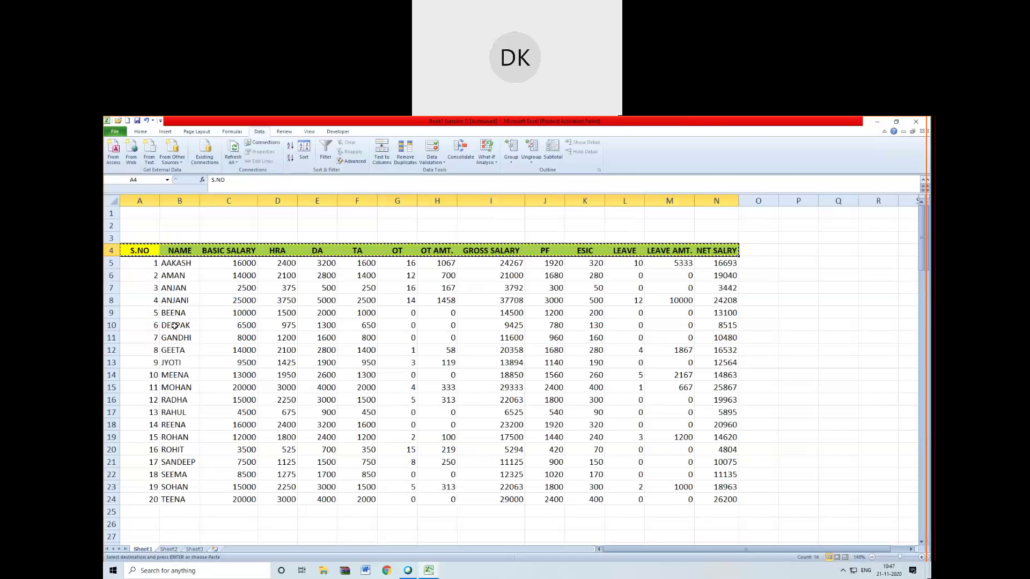
{"action": "left_click_drag", "start_coordinate": [175, 325], "coordinate": [174, 352]}
{"action": "key", "text": "ctrl+c"}
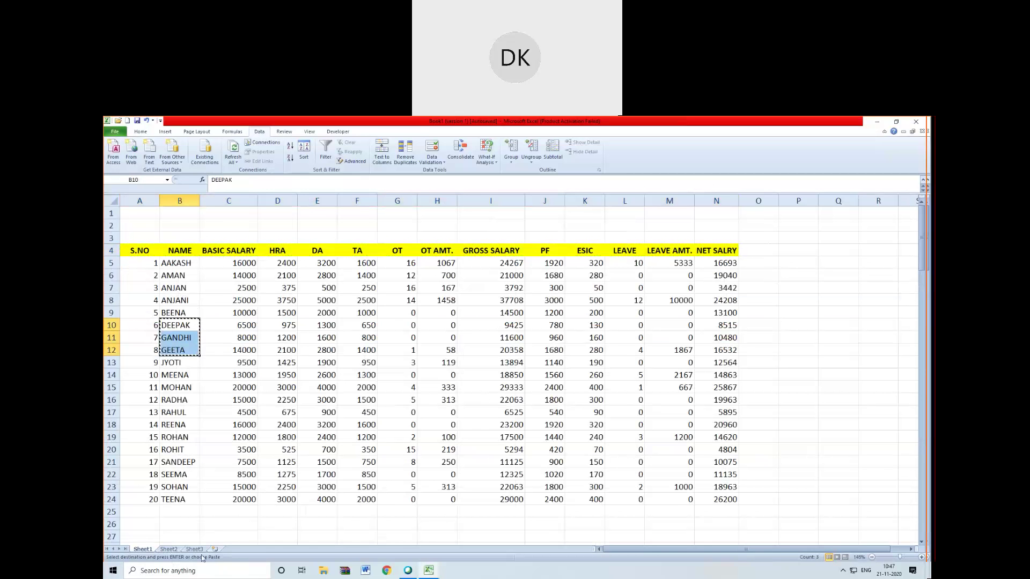
{"action": "left_click", "coordinate": [168, 549]}
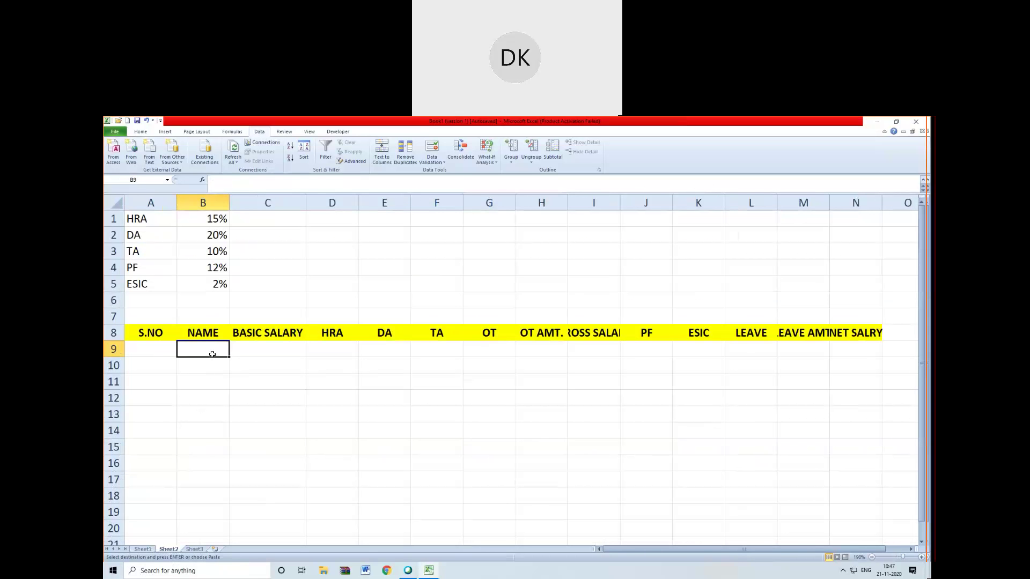
{"action": "key", "text": "ctrl+v"}
{"action": "left_click", "coordinate": [312, 382]}
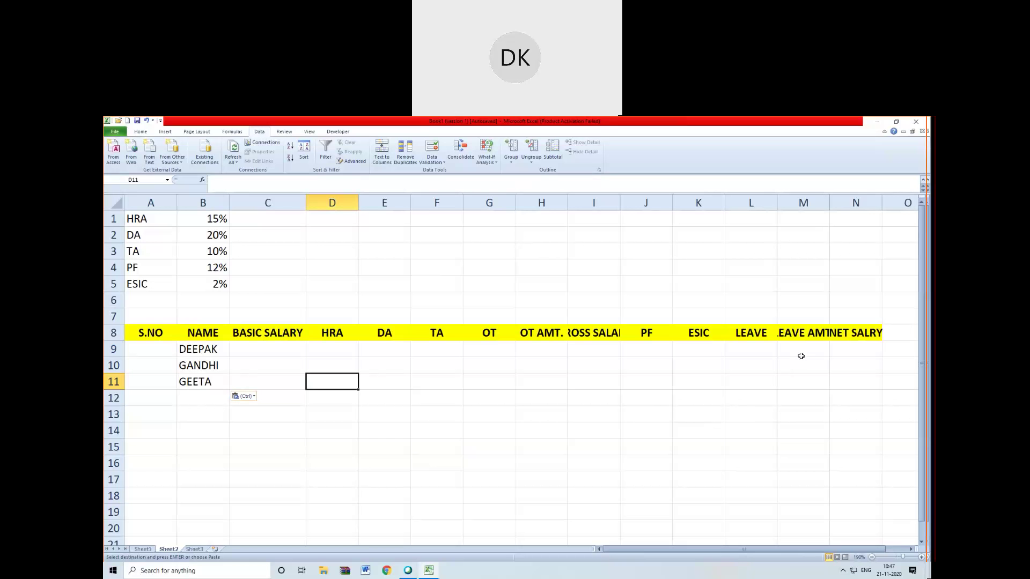
- Autofit the width of the NET SALRY column on Sheet2
{"action": "left_click", "coordinate": [849, 346]}
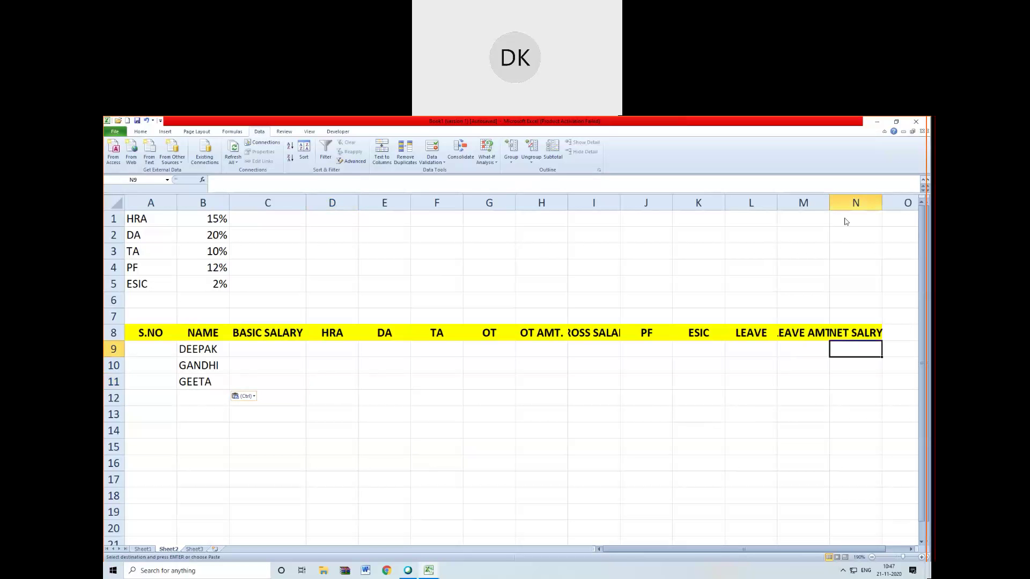
{"action": "left_click", "coordinate": [803, 347]}
{"action": "left_click", "coordinate": [850, 351]}
{"action": "left_click", "coordinate": [846, 334]}
{"action": "left_click", "coordinate": [849, 347]}
{"action": "left_click", "coordinate": [844, 333]}
{"action": "double_click", "coordinate": [882, 203]}
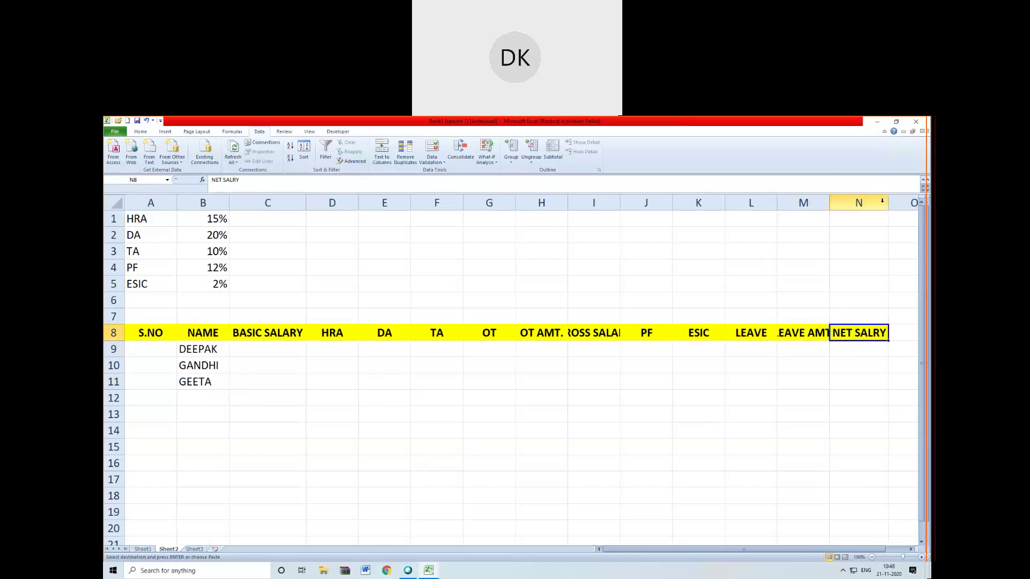
- Enter the criterion >=25000 in N9 under the NET SALRY header
{"action": "left_click", "coordinate": [853, 349]}
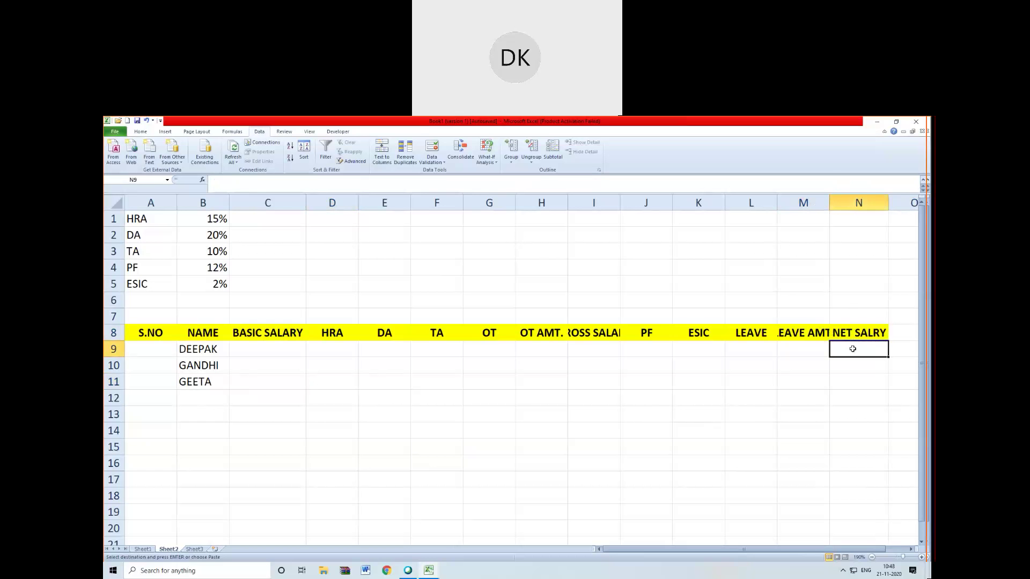
{"action": "type", "text": ">="}
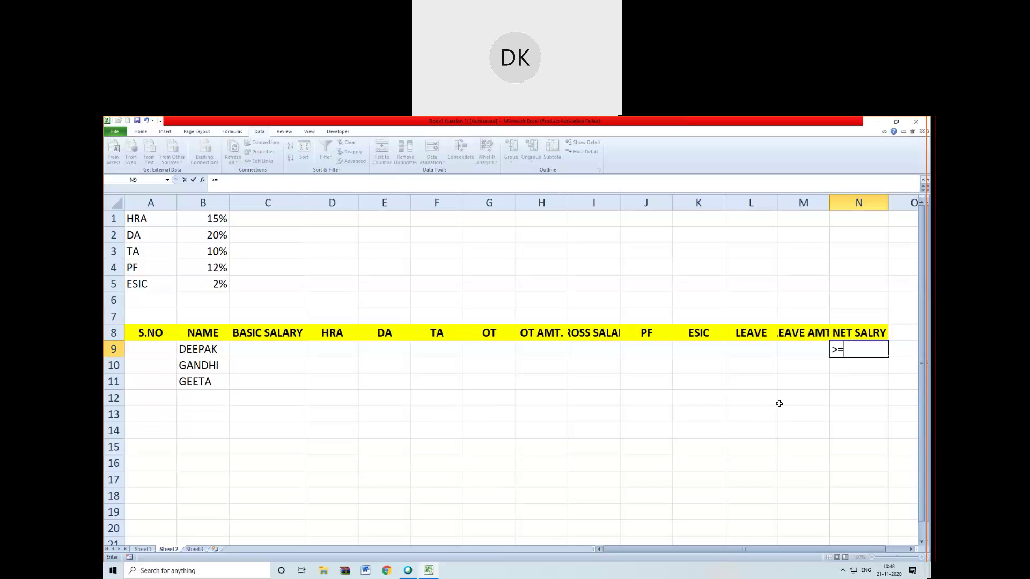
{"action": "type", "text": "25000"}
{"action": "left_click", "coordinate": [799, 415]}
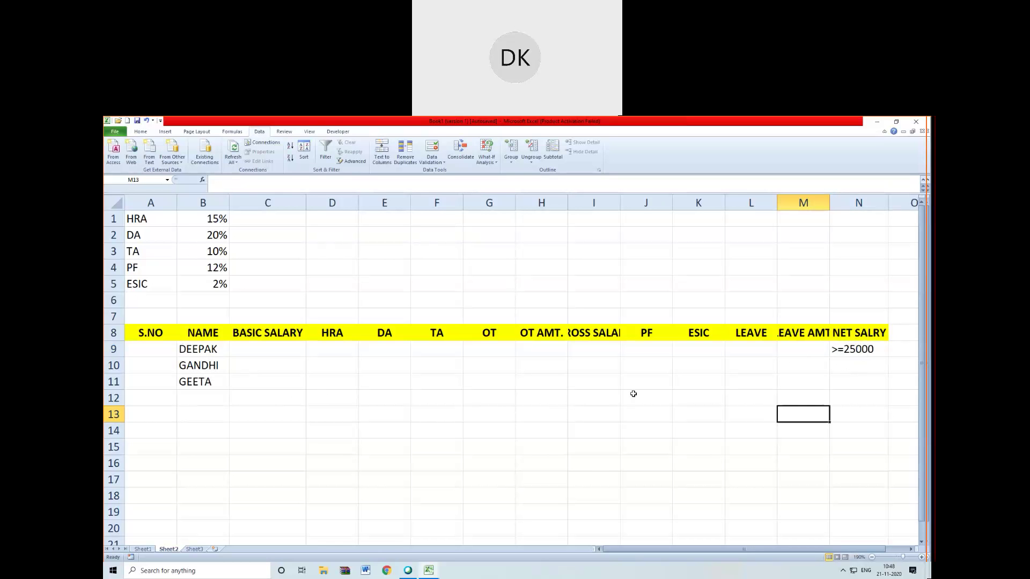
- Copy the header row A4:N4 from Sheet1 to cell A1 of a newly inserted worksheet
{"action": "left_click", "coordinate": [142, 549]}
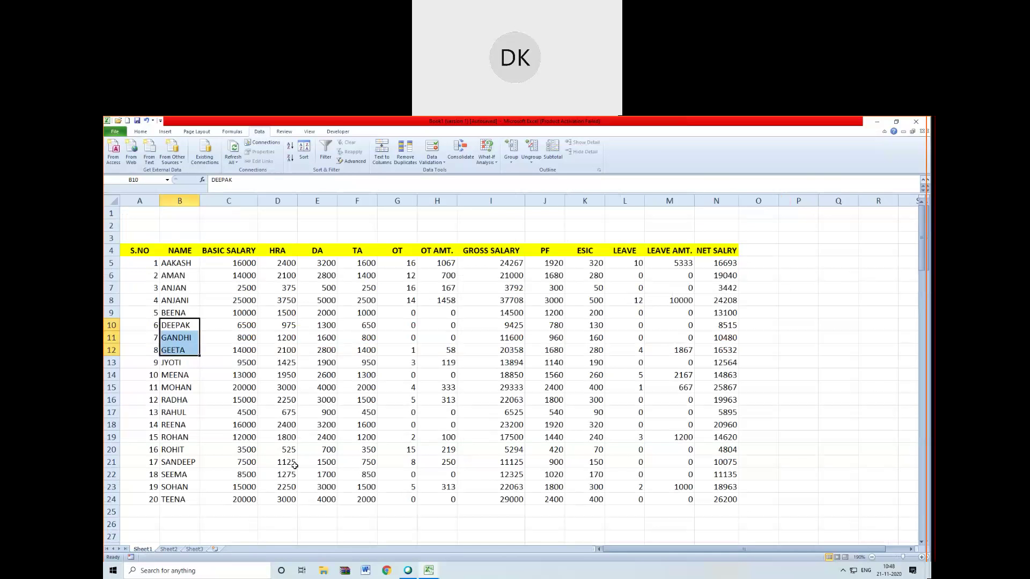
{"action": "left_click", "coordinate": [192, 376]}
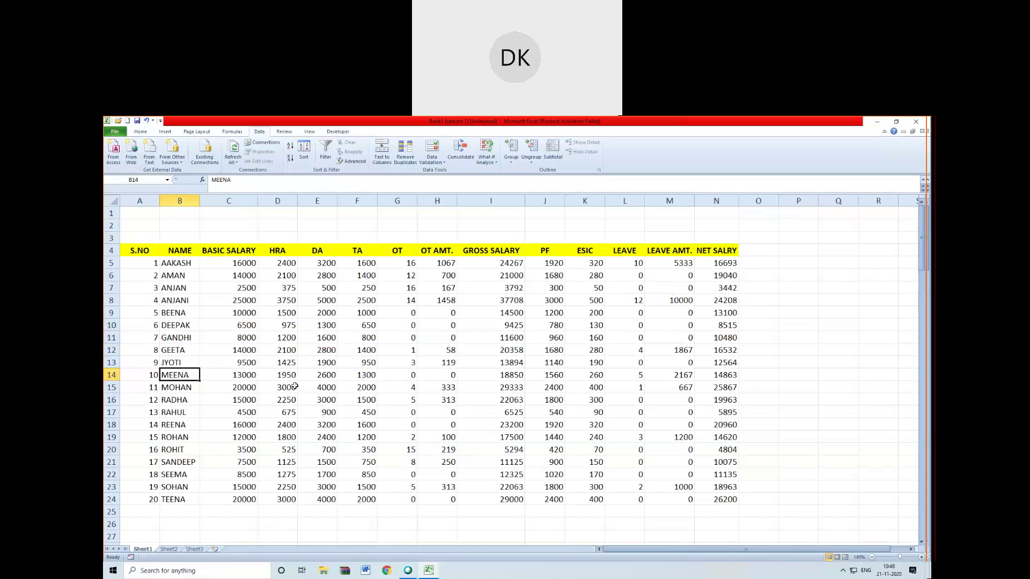
{"action": "left_click", "coordinate": [132, 250]}
{"action": "left_click_drag", "start_coordinate": [133, 250], "coordinate": [739, 251]}
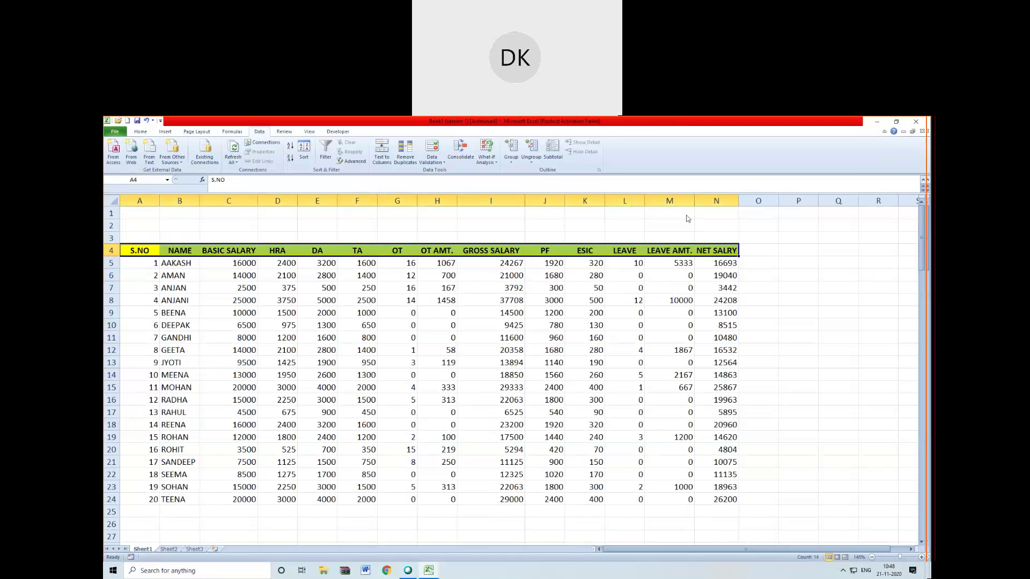
{"action": "key", "text": "ctrl+c"}
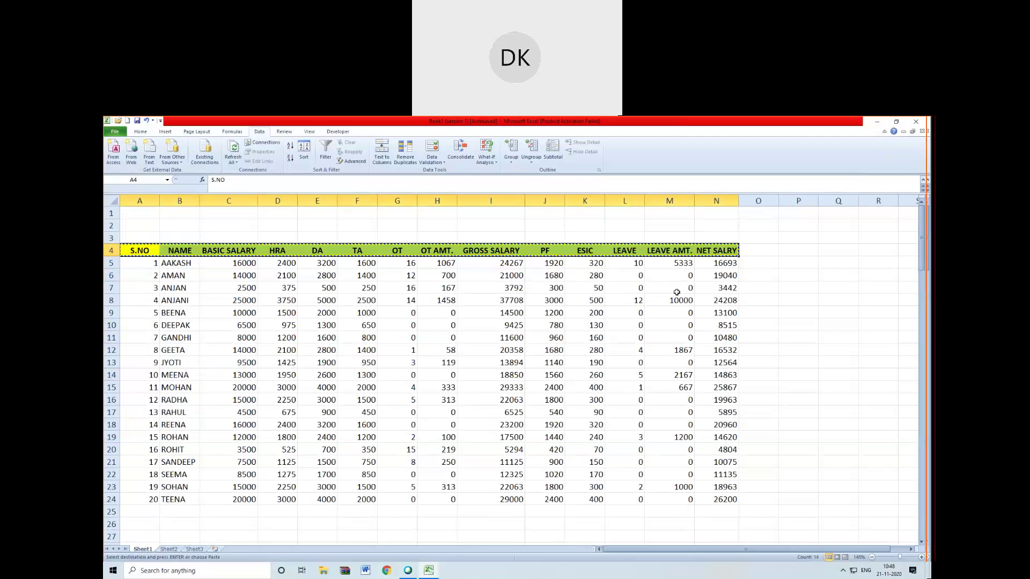
{"action": "left_click", "coordinate": [170, 549]}
{"action": "left_click", "coordinate": [145, 496]}
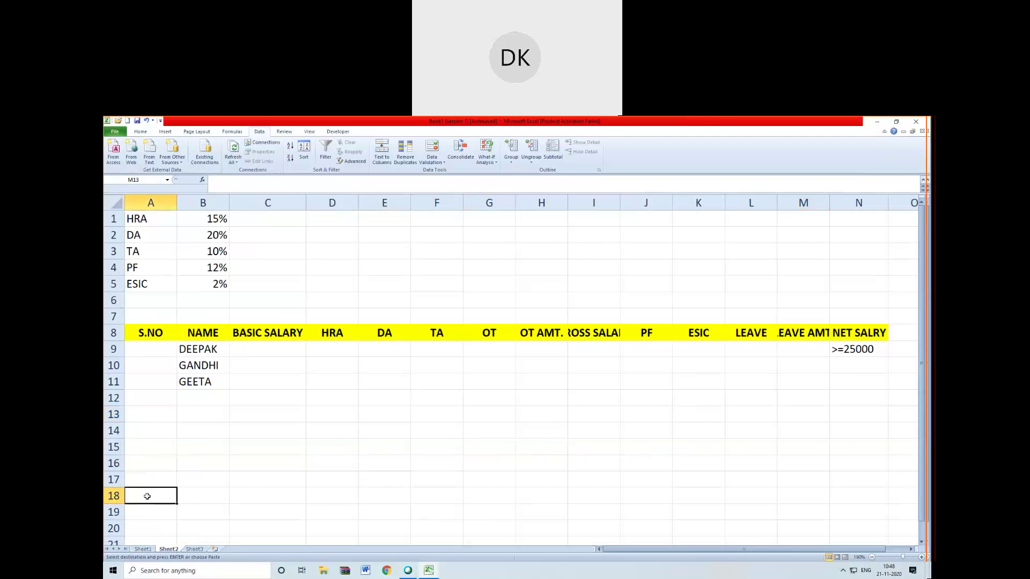
{"action": "left_click", "coordinate": [194, 549]}
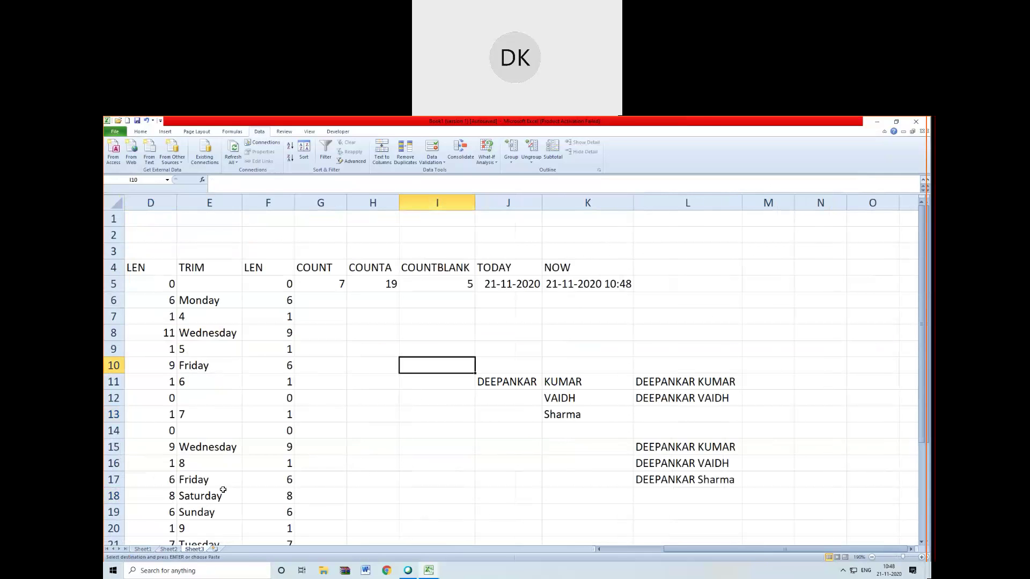
{"action": "left_click", "coordinate": [215, 550]}
{"action": "key", "text": "ctrl+v"}
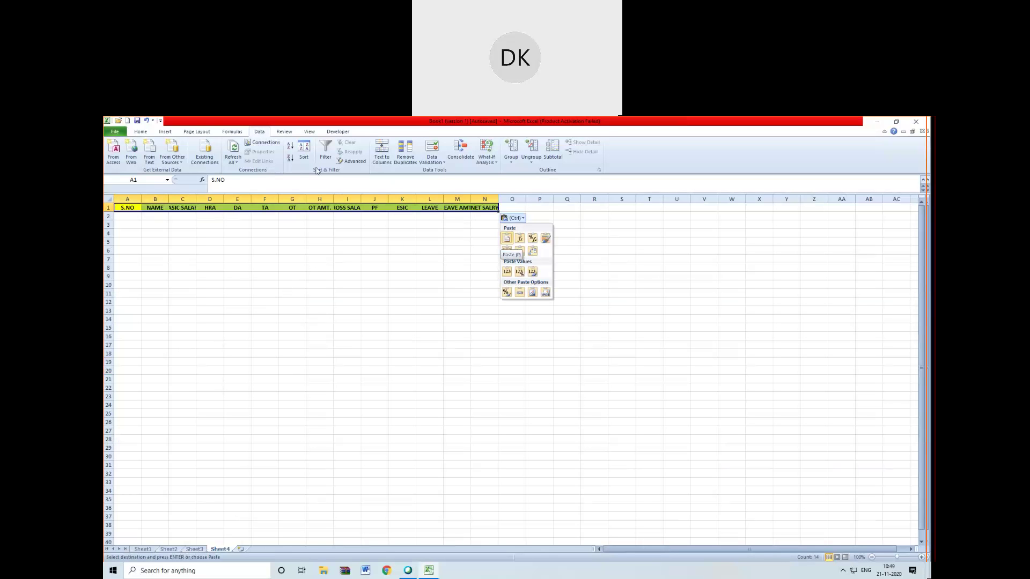
- Start an Advanced Filter on the new sheet with list range Sheet1 A4:N24 and criteria range Sheet2 B8:B11
{"action": "left_click", "coordinate": [260, 136]}
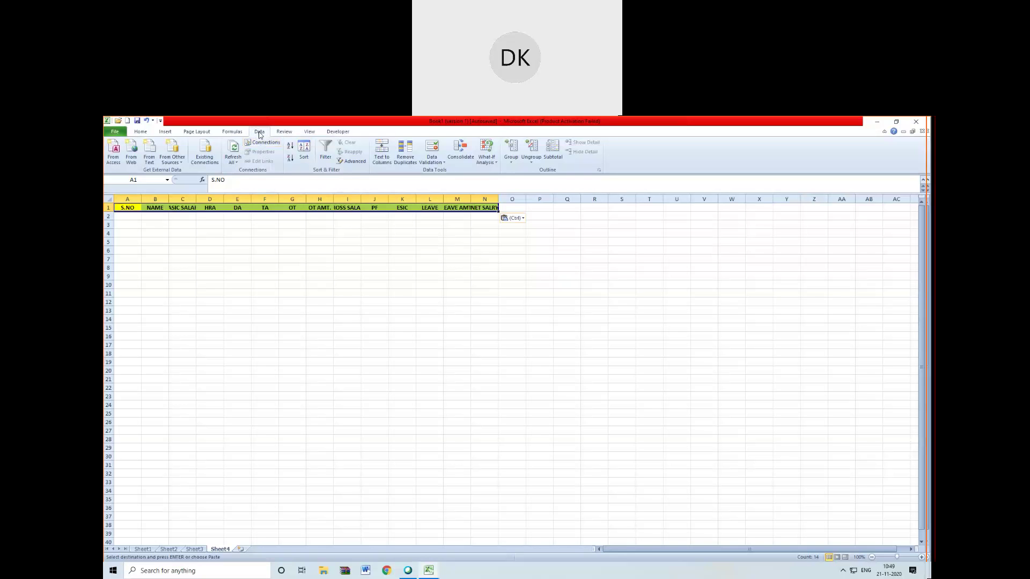
{"action": "left_click", "coordinate": [354, 163]}
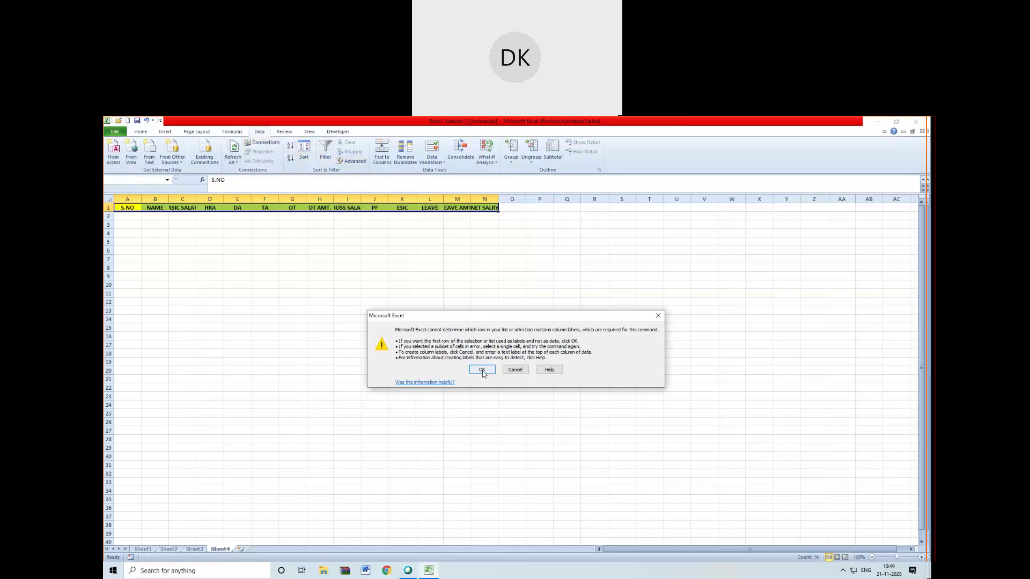
{"action": "left_click", "coordinate": [482, 370]}
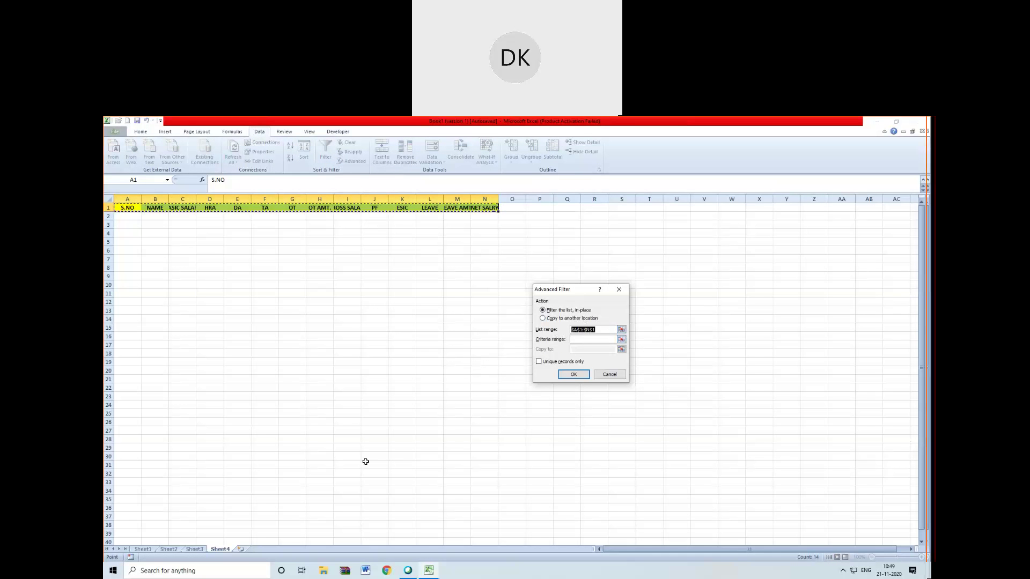
{"action": "left_click", "coordinate": [143, 549]}
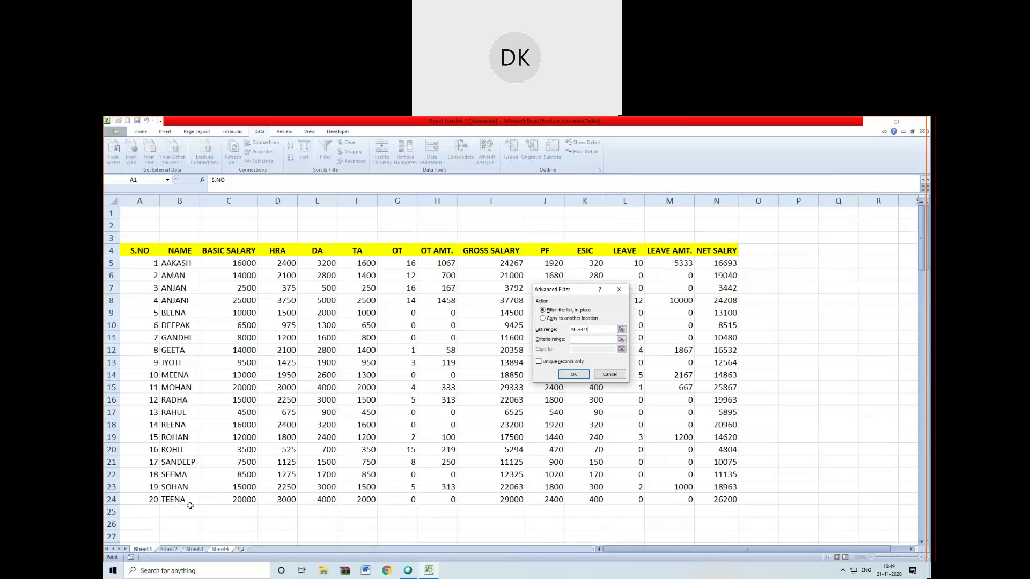
{"action": "left_click_drag", "start_coordinate": [141, 251], "coordinate": [717, 500]}
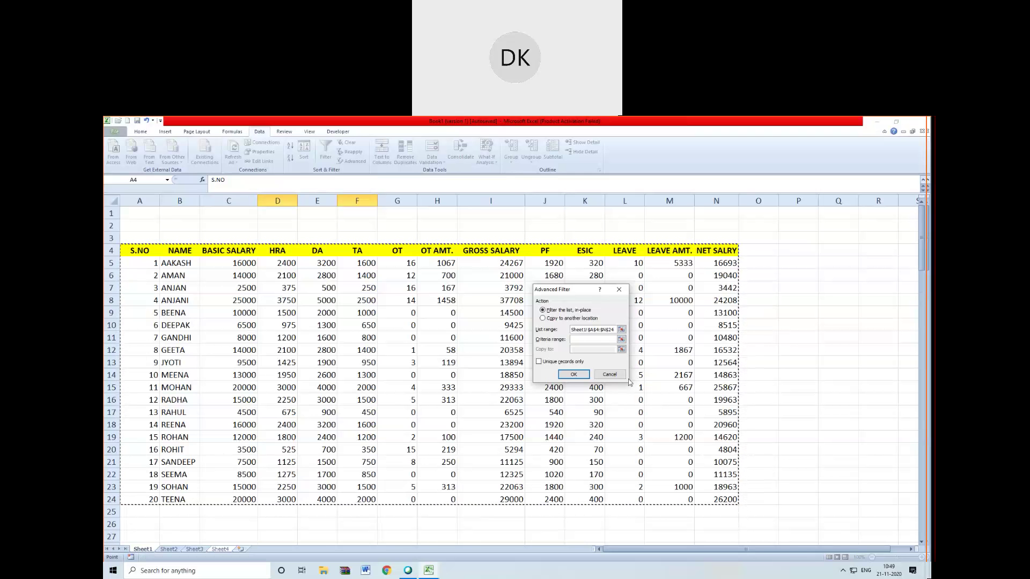
{"action": "left_click", "coordinate": [578, 339]}
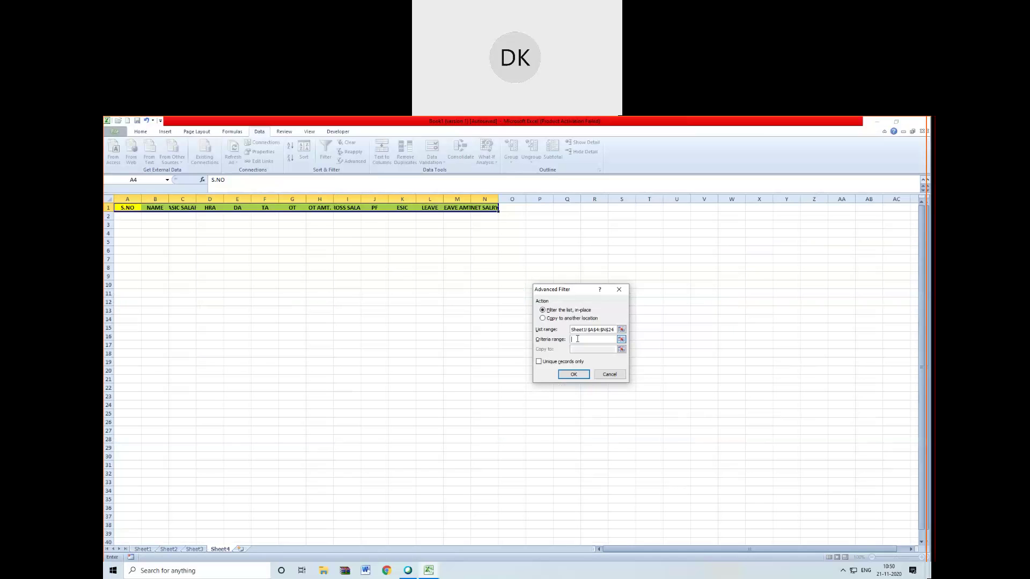
{"action": "left_click", "coordinate": [169, 551]}
{"action": "left_click_drag", "start_coordinate": [198, 331], "coordinate": [205, 381]}
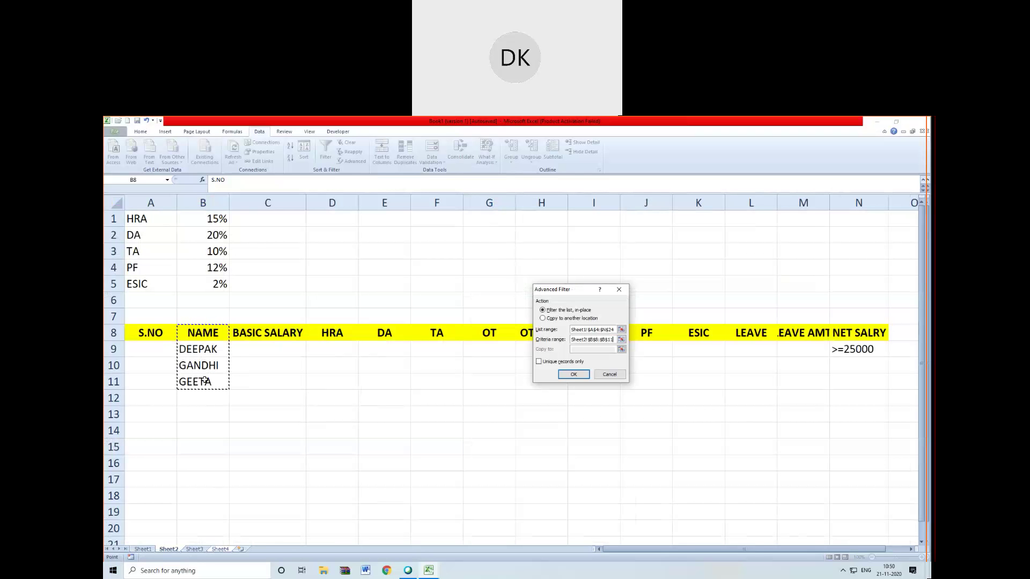
- Set the filter to copy its results to another location, A1:N9 on Sheet4, and run it
{"action": "left_click", "coordinate": [543, 319]}
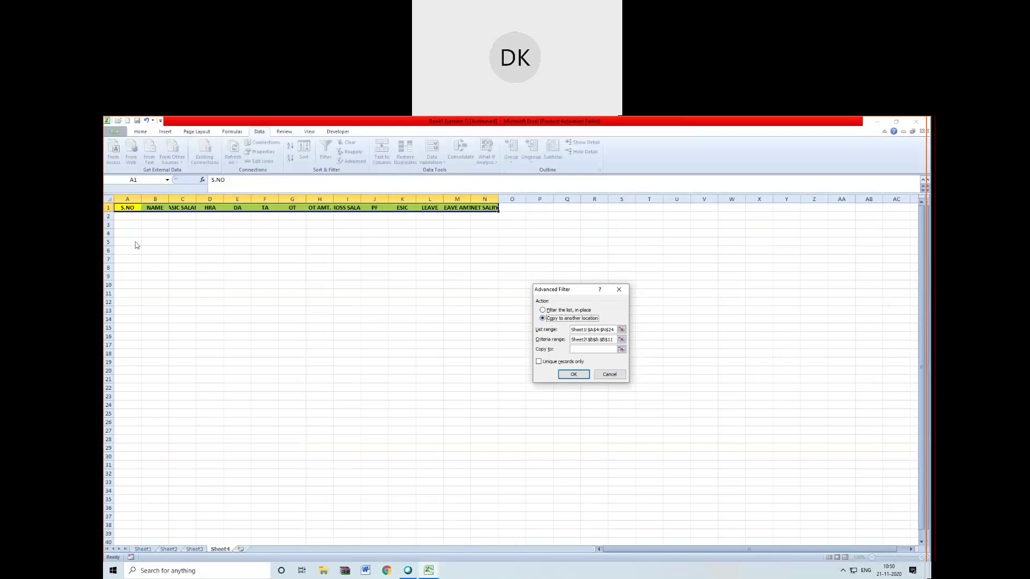
{"action": "left_click", "coordinate": [579, 351]}
{"action": "left_click_drag", "start_coordinate": [130, 209], "coordinate": [487, 279]}
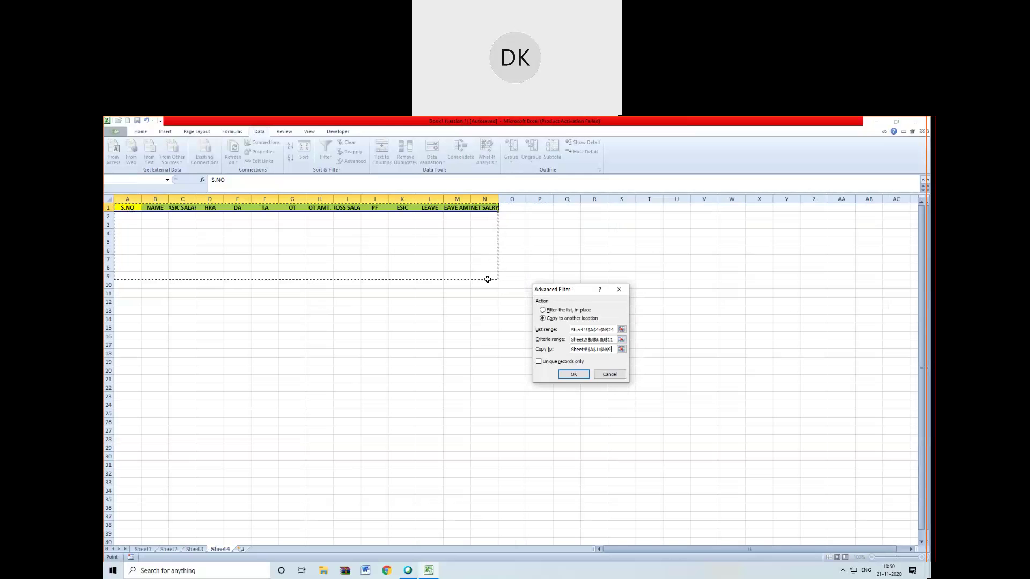
{"action": "left_click", "coordinate": [575, 375]}
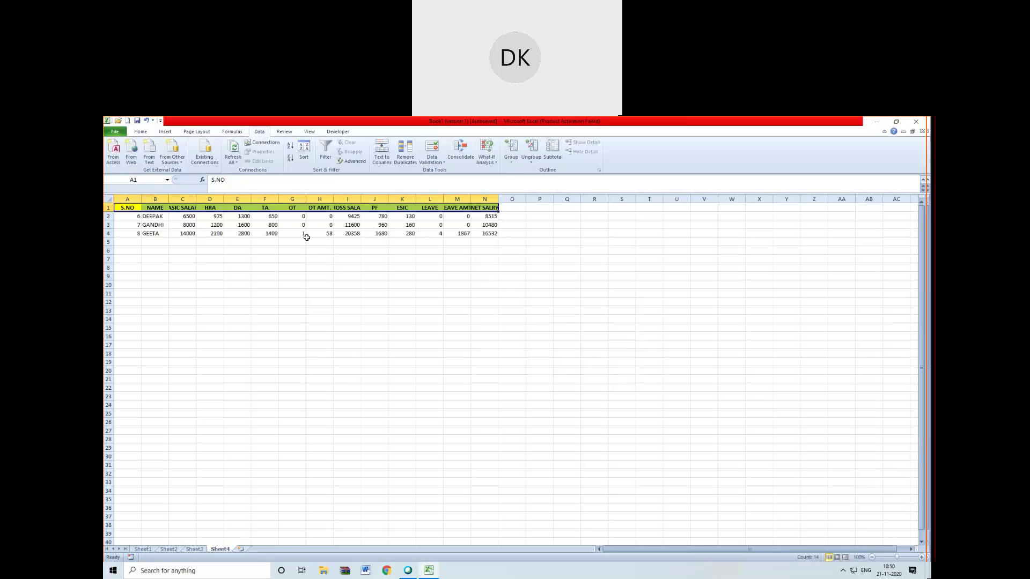
- Check the criteria on Sheet2, and copy Sheet4's header row A1:N1 to A10 on the same sheet
{"action": "left_click", "coordinate": [169, 549]}
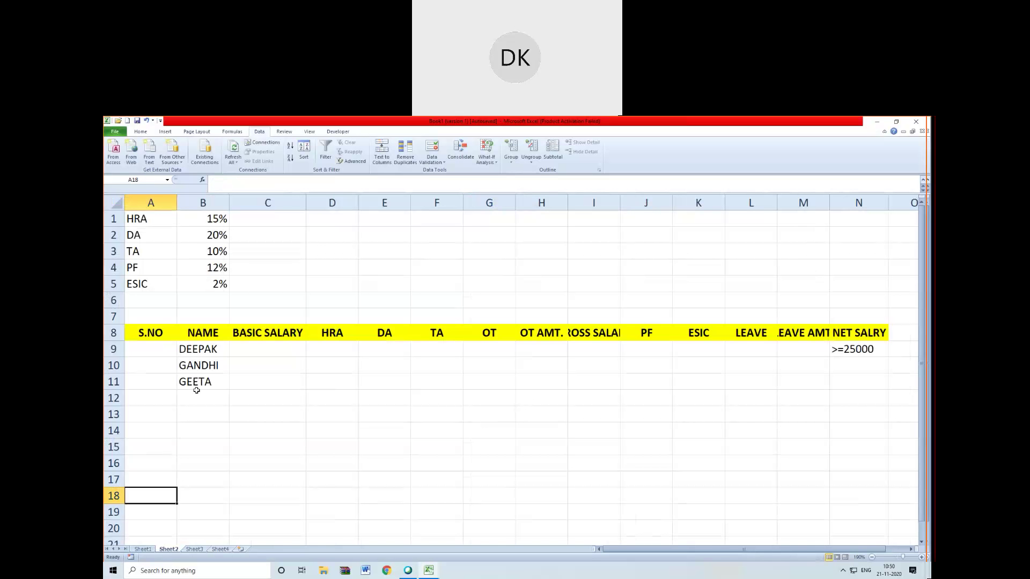
{"action": "left_click", "coordinate": [213, 549]}
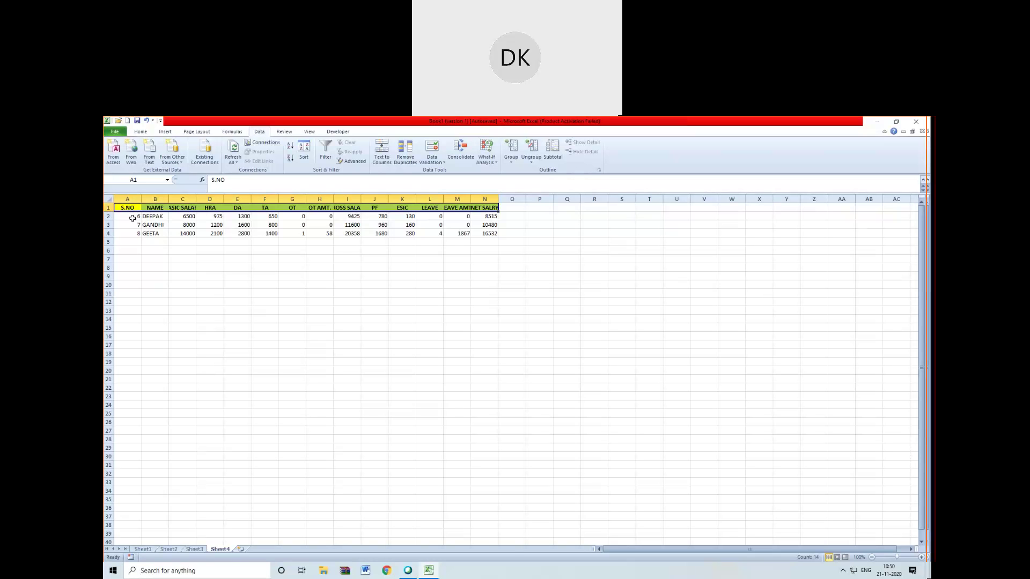
{"action": "key", "text": "ctrl+c"}
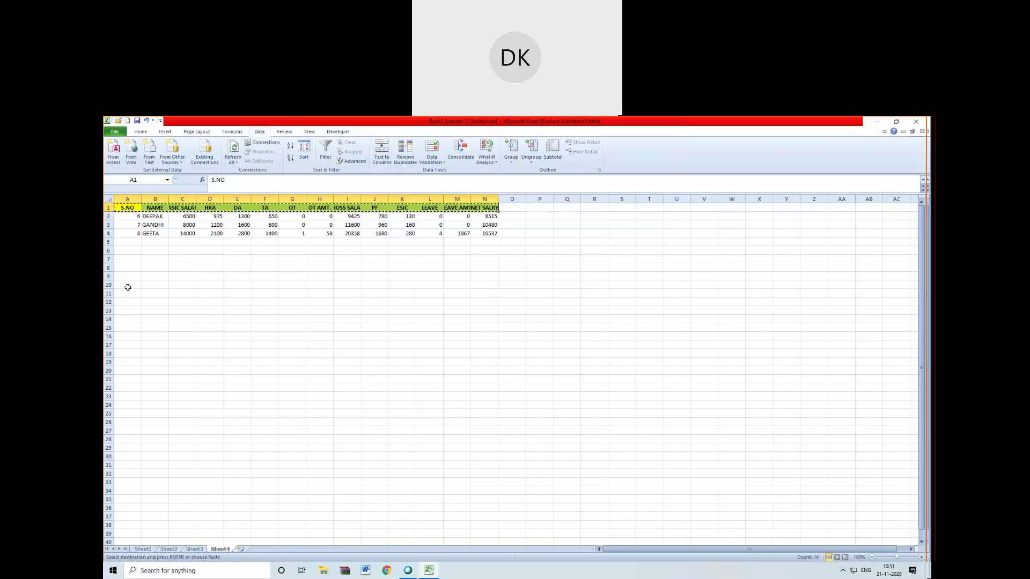
{"action": "left_click", "coordinate": [127, 287]}
{"action": "key", "text": "ctrl+v"}
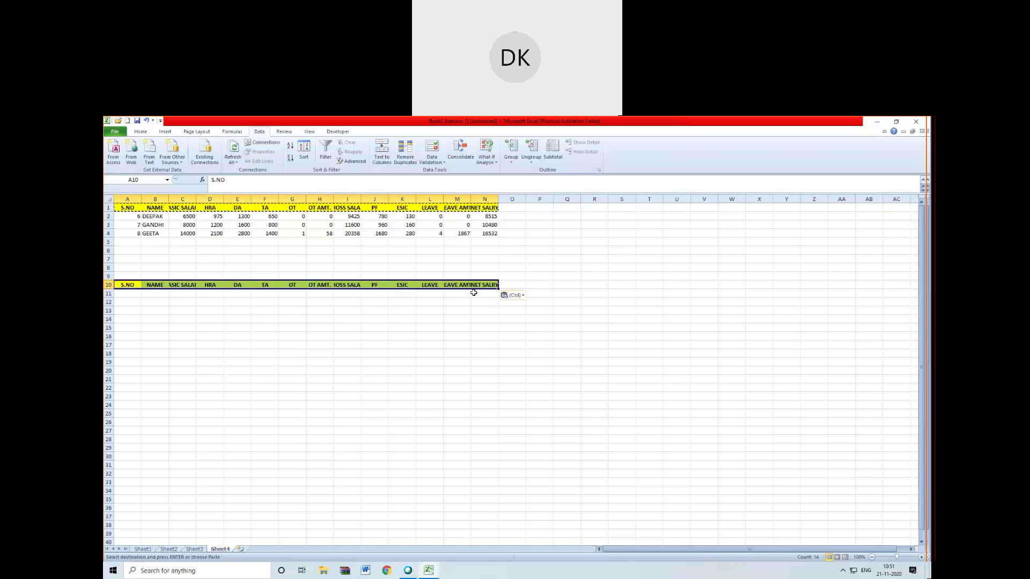
- Start another Advanced Filter with list range Sheet1 A4:N24 and the net salary criteria range Sheet2 N8:N9
{"action": "left_click", "coordinate": [352, 161]}
{"action": "left_click", "coordinate": [481, 370]}
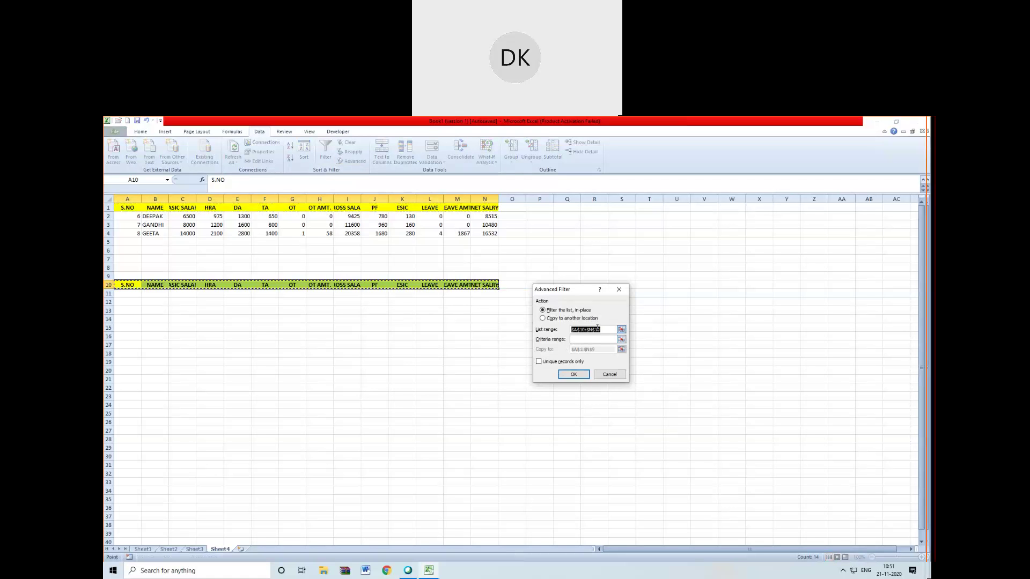
{"action": "key", "text": "BackSpace"}
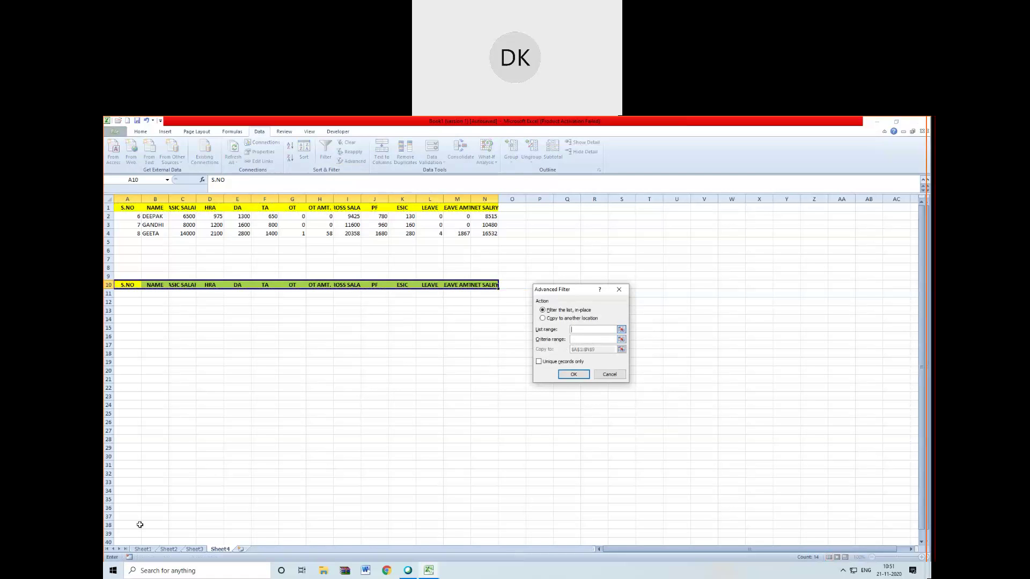
{"action": "left_click", "coordinate": [135, 549]}
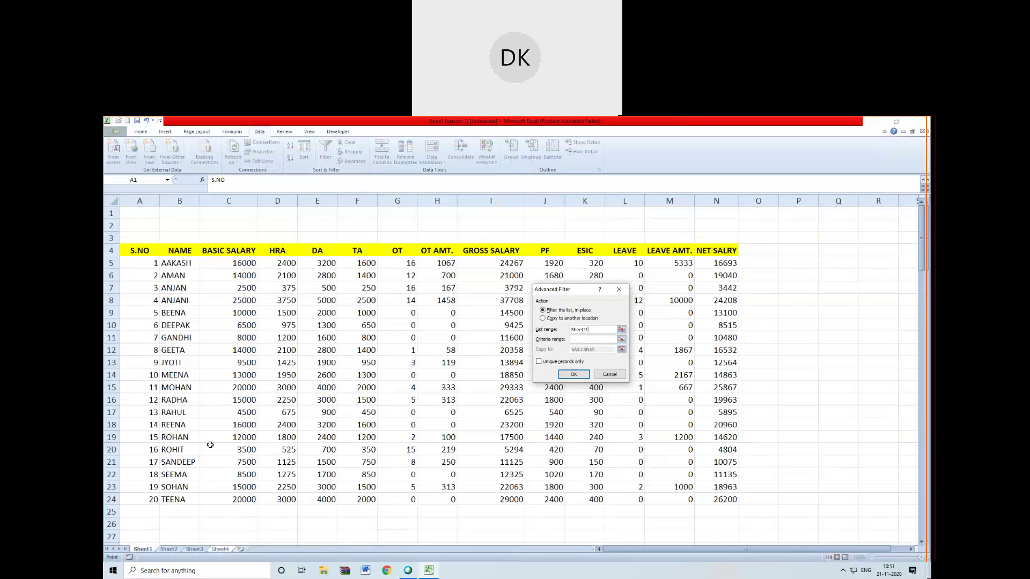
{"action": "left_click_drag", "start_coordinate": [137, 251], "coordinate": [712, 499]}
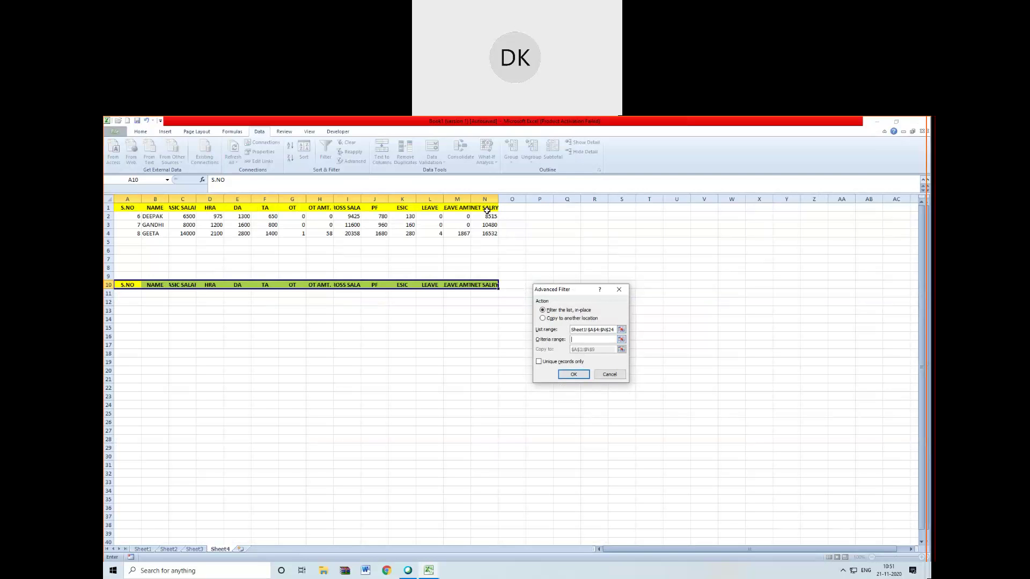
{"action": "left_click", "coordinate": [168, 550]}
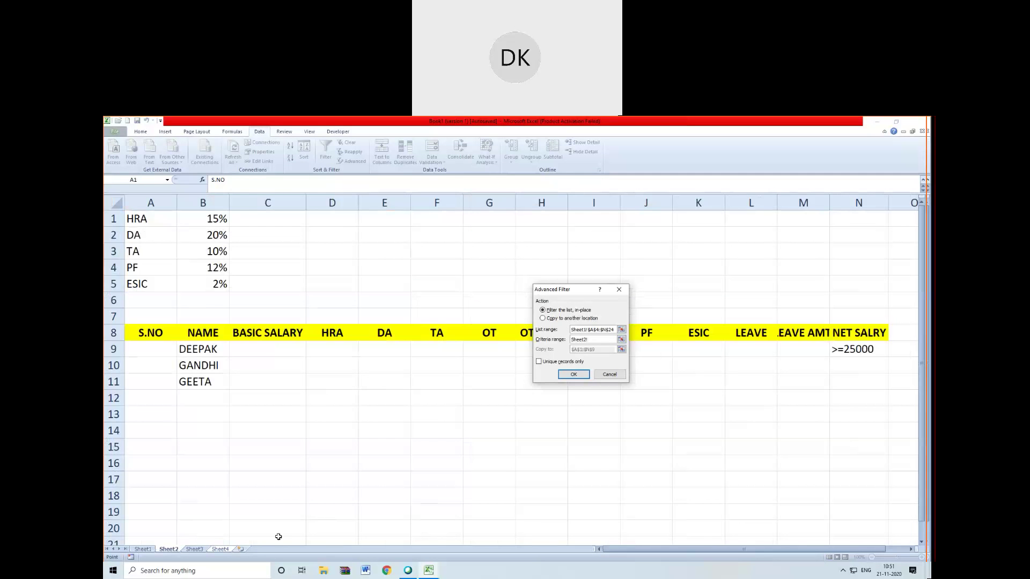
{"action": "left_click_drag", "start_coordinate": [857, 333], "coordinate": [844, 351]}
- Set the net salary filter to copy its results to A10:N18 on Sheet4 and run it
{"action": "left_click", "coordinate": [543, 319]}
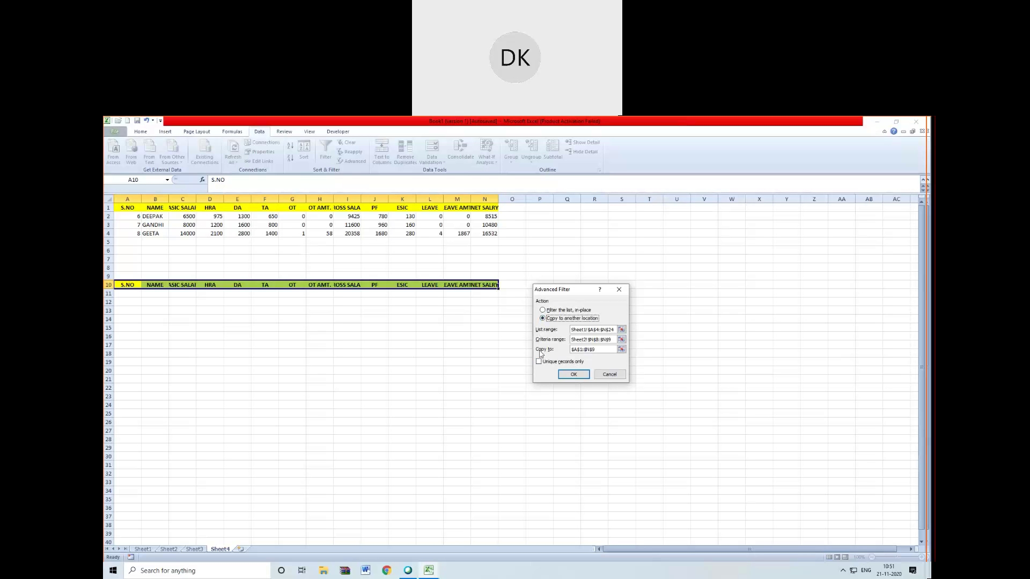
{"action": "left_click", "coordinate": [595, 350]}
{"action": "key", "text": "BackSpace"}
{"action": "key", "text": "BackSpace"}
{"action": "key", "text": "BackSpace"}
{"action": "key", "text": "BackSpace"}
{"action": "key", "text": "BackSpace"}
{"action": "key", "text": "BackSpace"}
{"action": "key", "text": "BackSpace"}
{"action": "key", "text": "BackSpace"}
{"action": "key", "text": "BackSpace"}
{"action": "left_click_drag", "start_coordinate": [125, 285], "coordinate": [479, 349]}
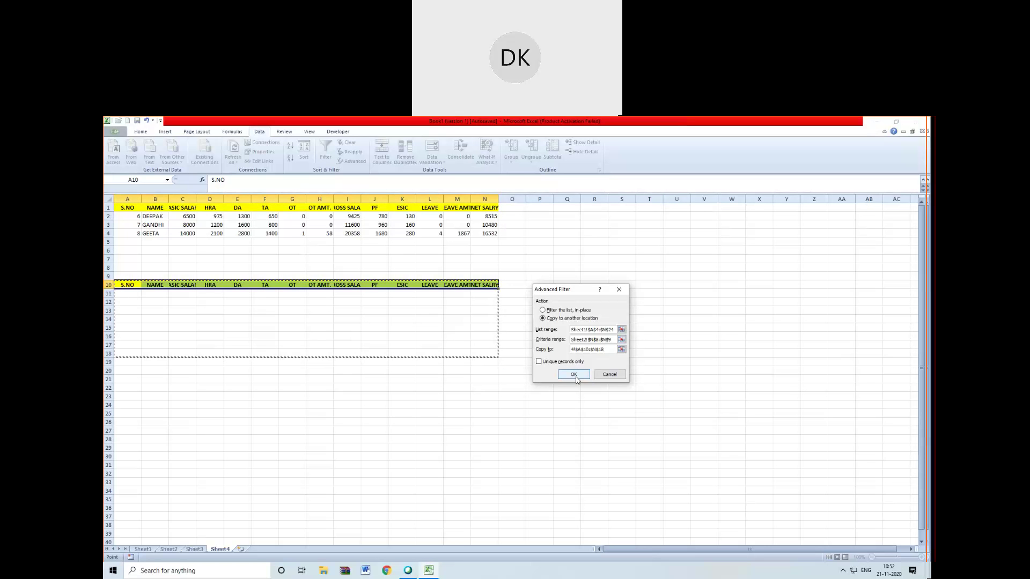
{"action": "left_click", "coordinate": [575, 375]}
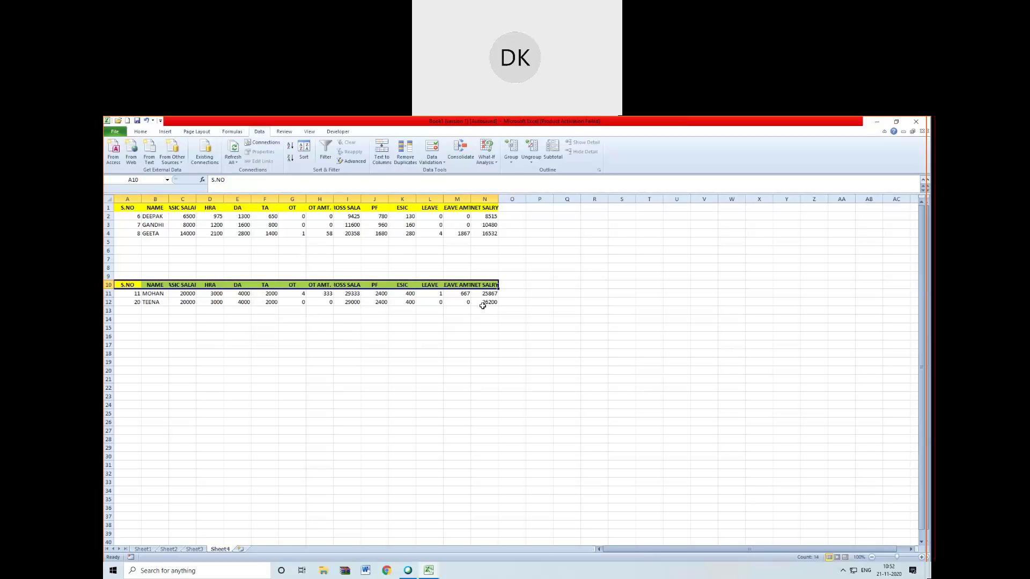
{"action": "left_click", "coordinate": [647, 154]}
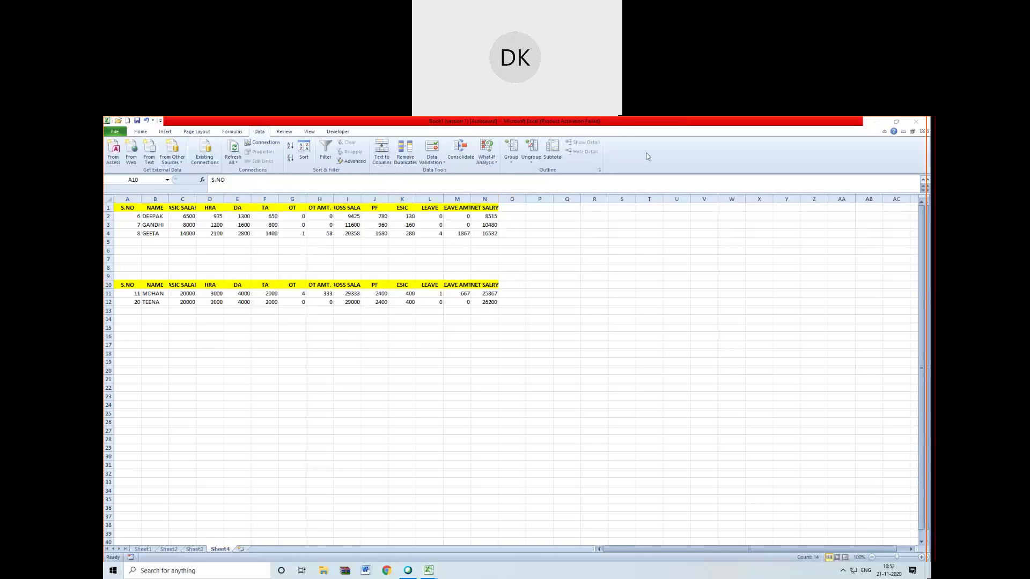